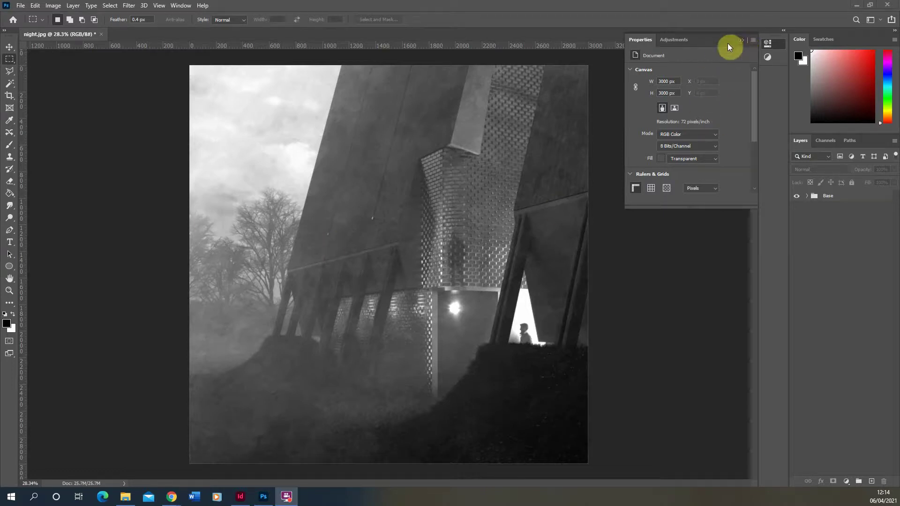
Step: Collapse the Properties panel next to the Layers panel for night.jpg
click(741, 41)
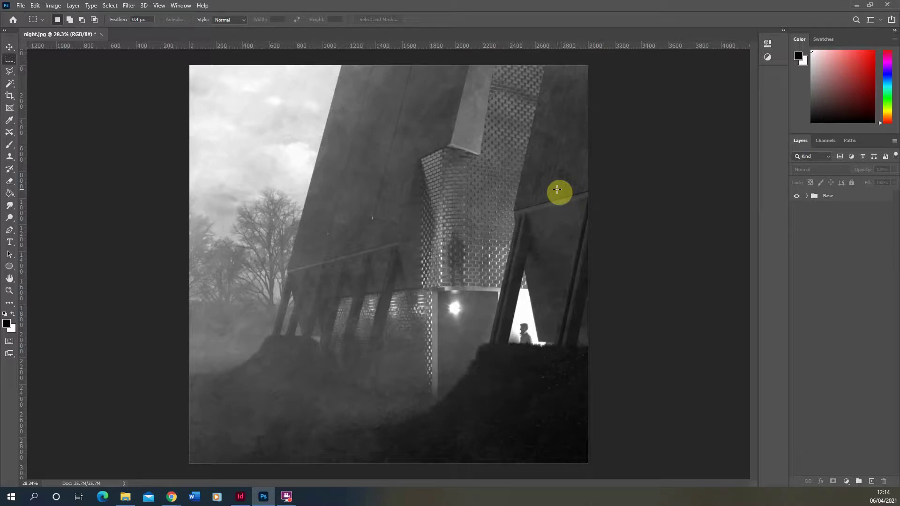
Step: Create Layer 1 above the Base group and fill it solid black with the Paint Bucket
click(841, 196)
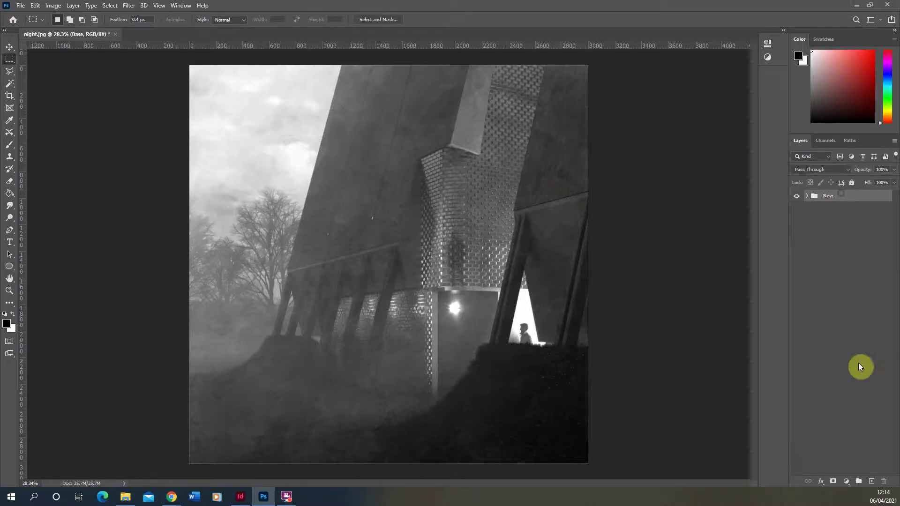
click(871, 482)
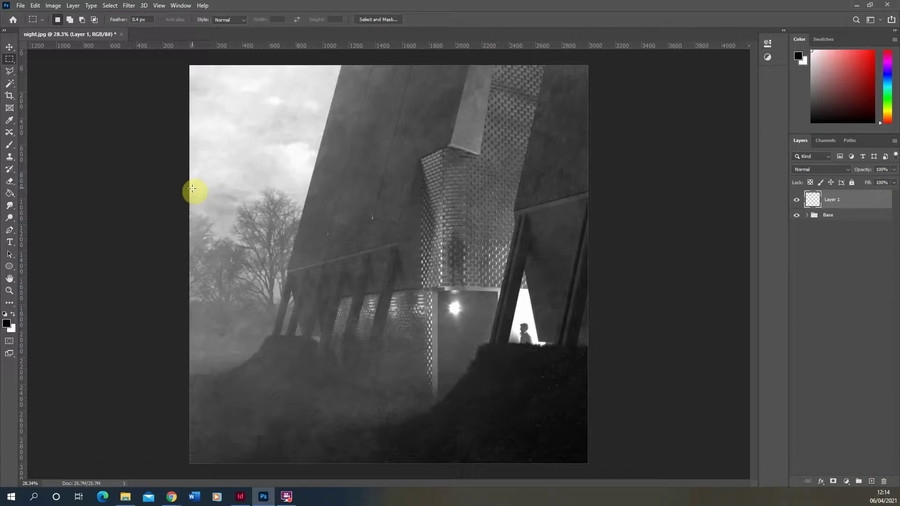
click(9, 195)
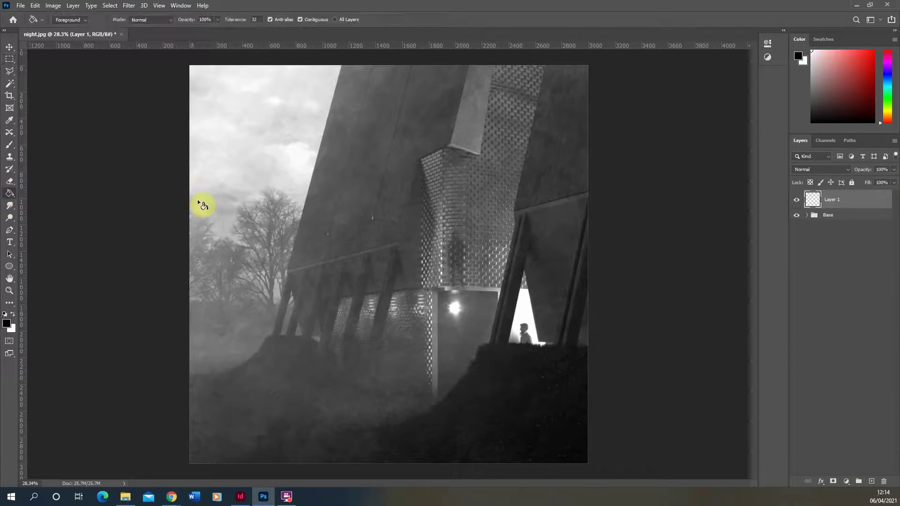
click(370, 220)
click(14, 59)
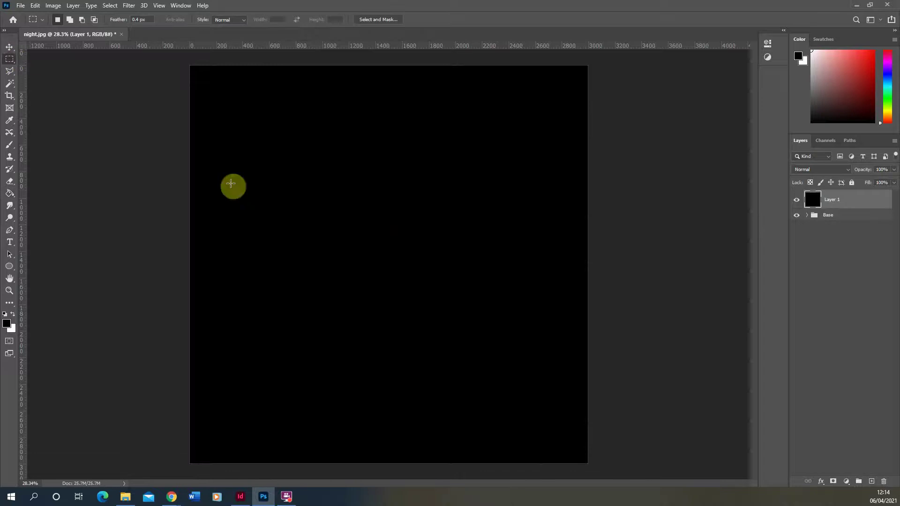
Step: Apply Add Noise to Layer 1 at 30.46%, Gaussian, Monochromatic
click(129, 7)
mouse_move(143, 141)
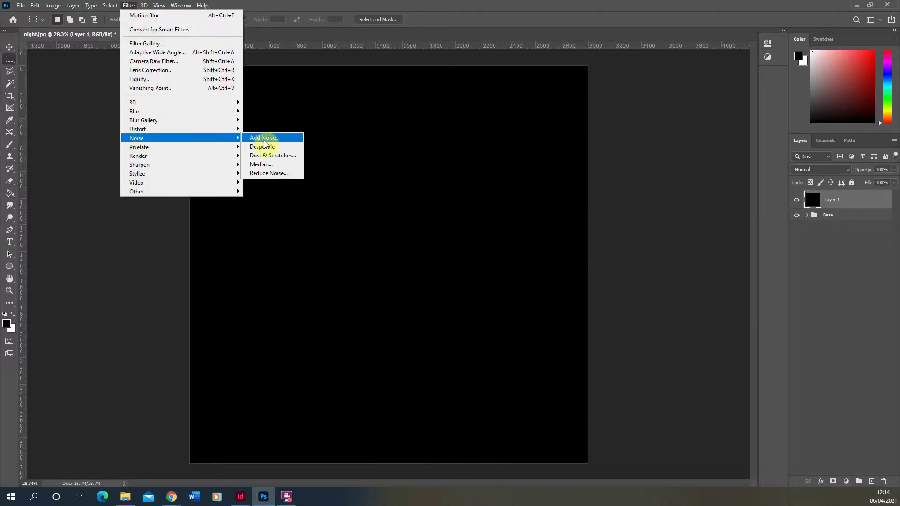
click(261, 138)
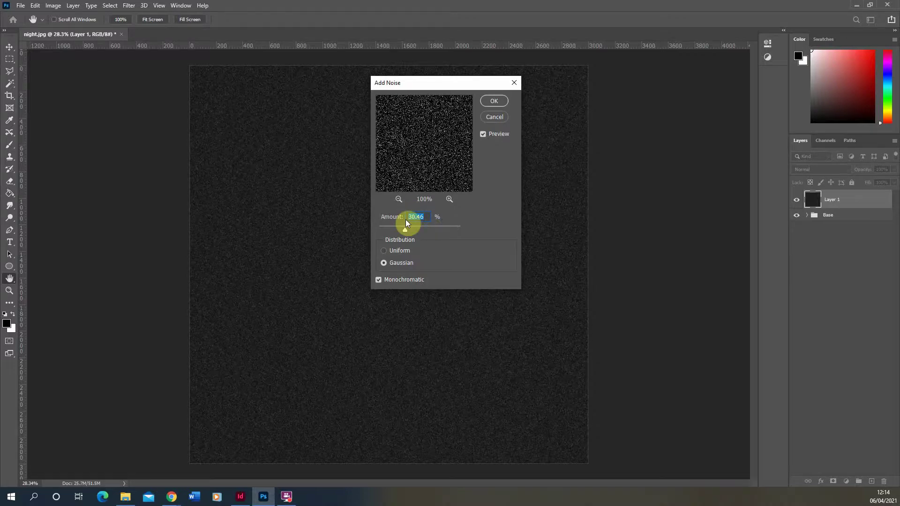
click(497, 101)
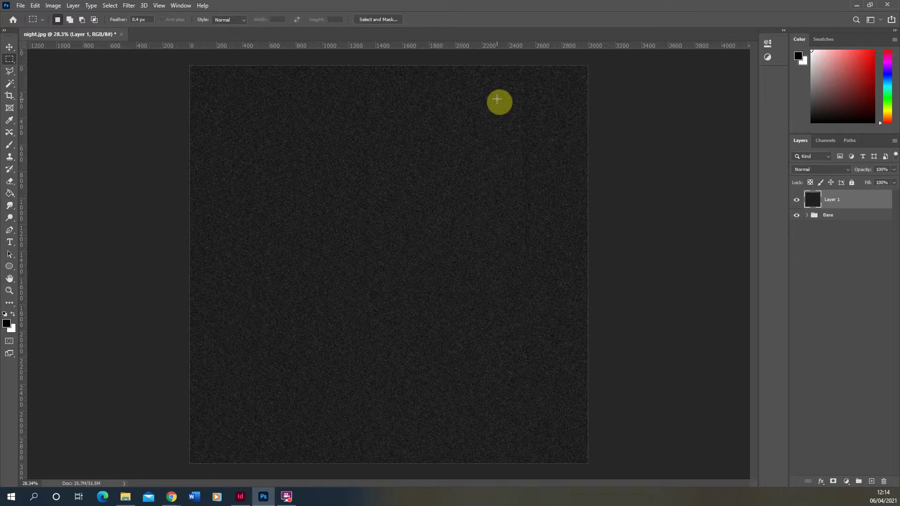
Step: Free-transform the noise layer to 500% width and commit the scale
scroll(388, 251, up, 5)
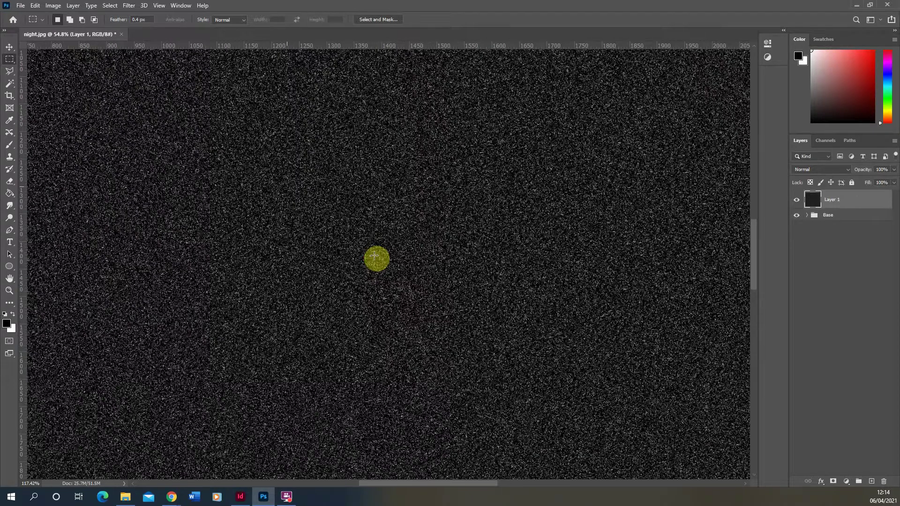
scroll(370, 258, down, 1)
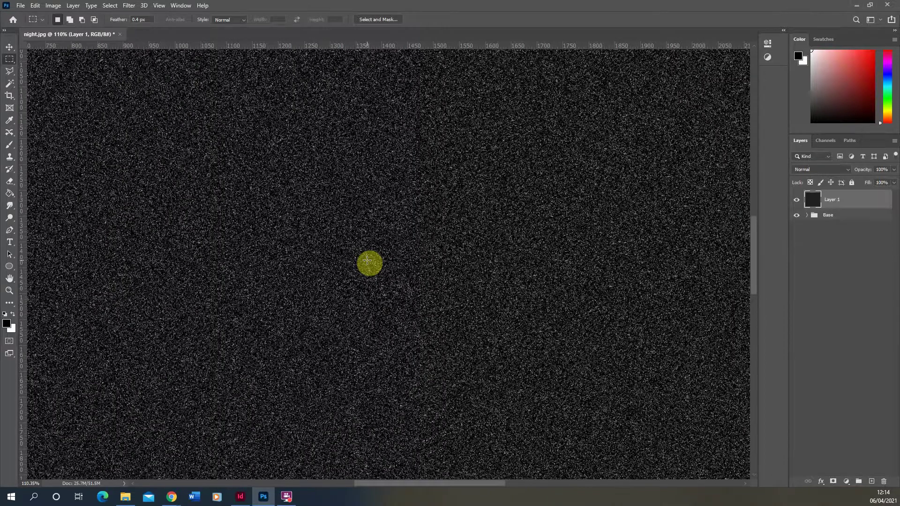
scroll(368, 260, down, 5)
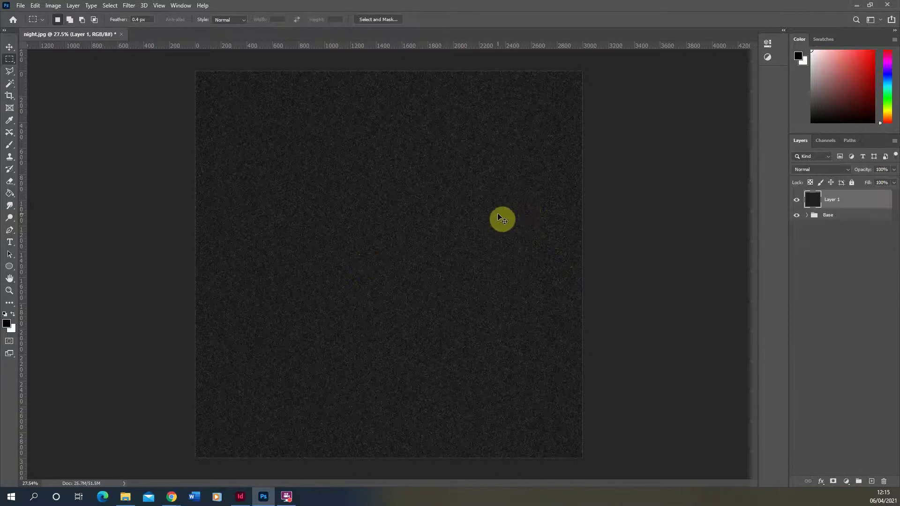
key(ctrl+t)
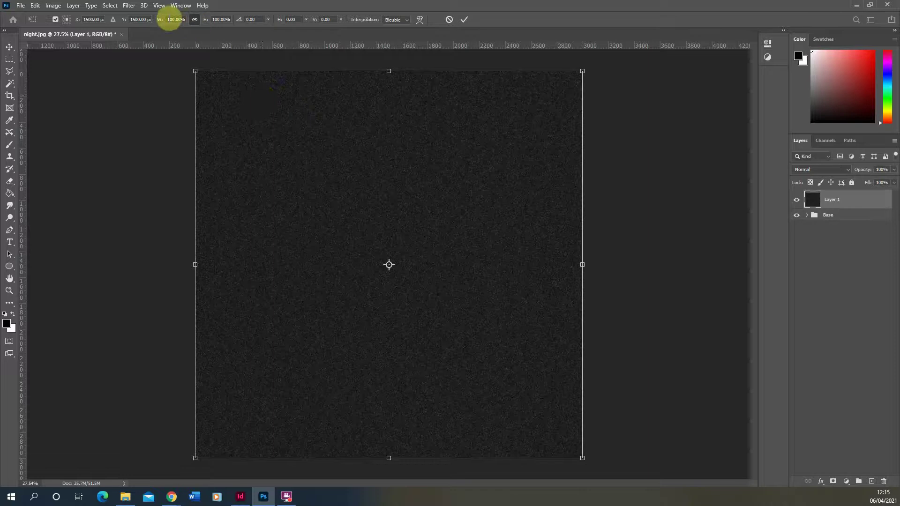
click(171, 20)
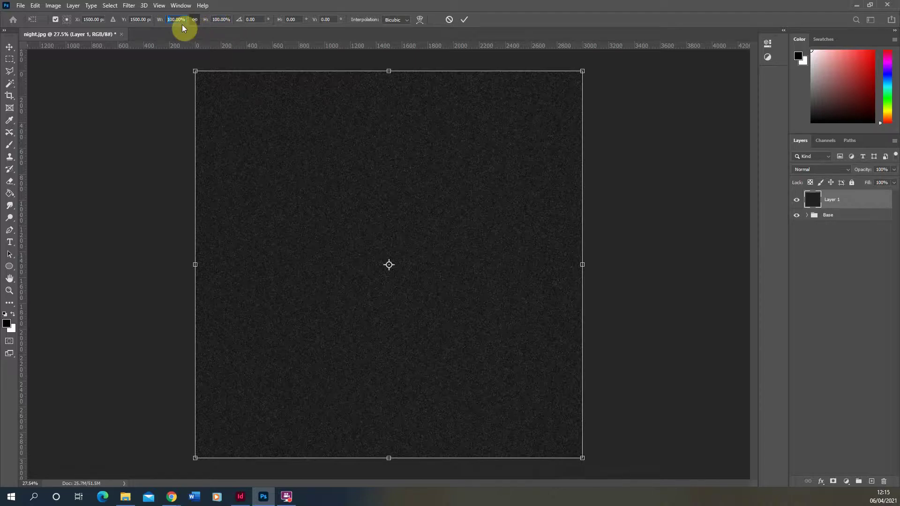
text(500)
key(Return)
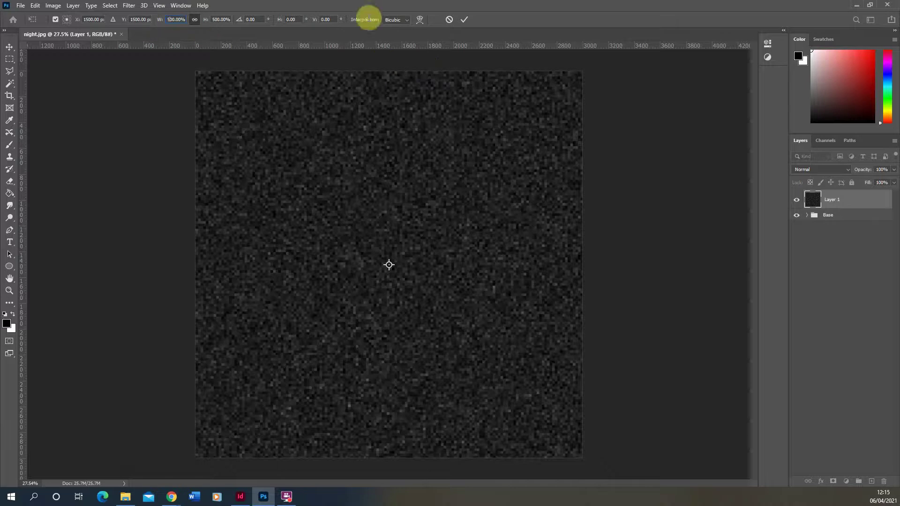
click(465, 20)
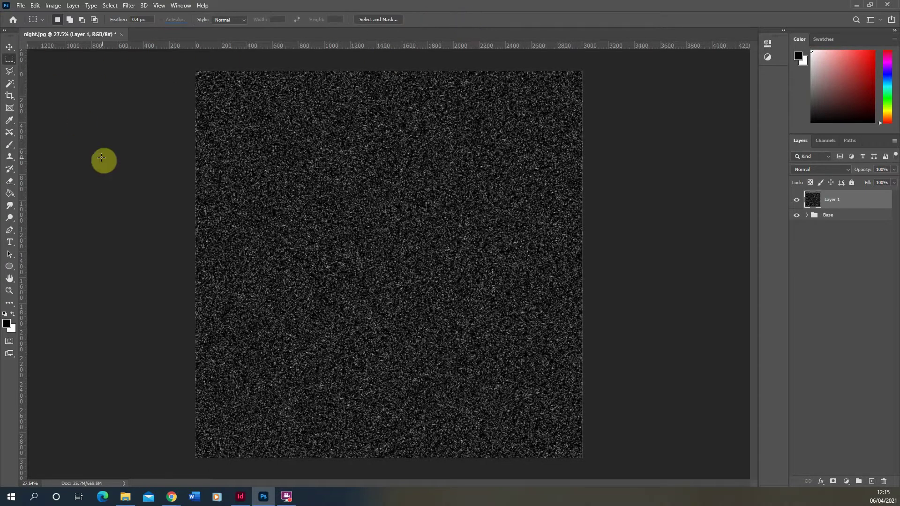
Step: Set Layer 1's blend mode to Screen and lower its Fill slightly
scroll(349, 211, up, 5)
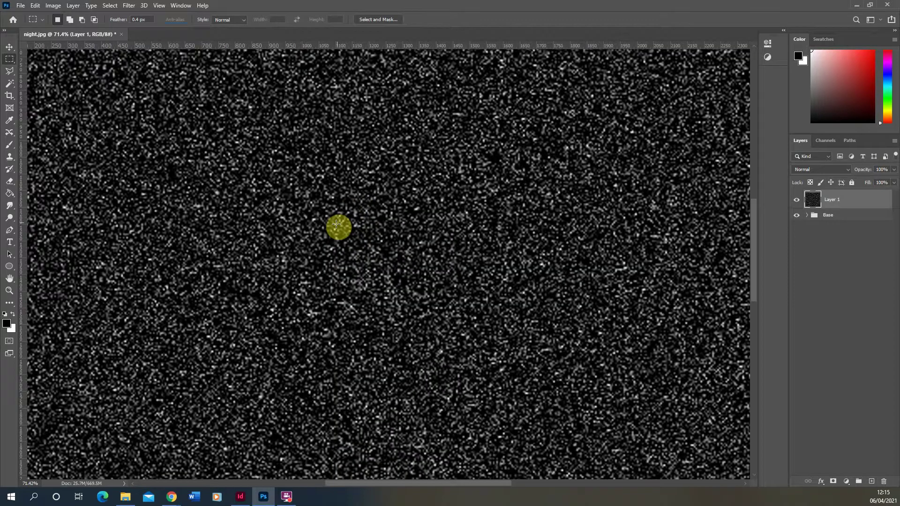
scroll(389, 248, down, 3)
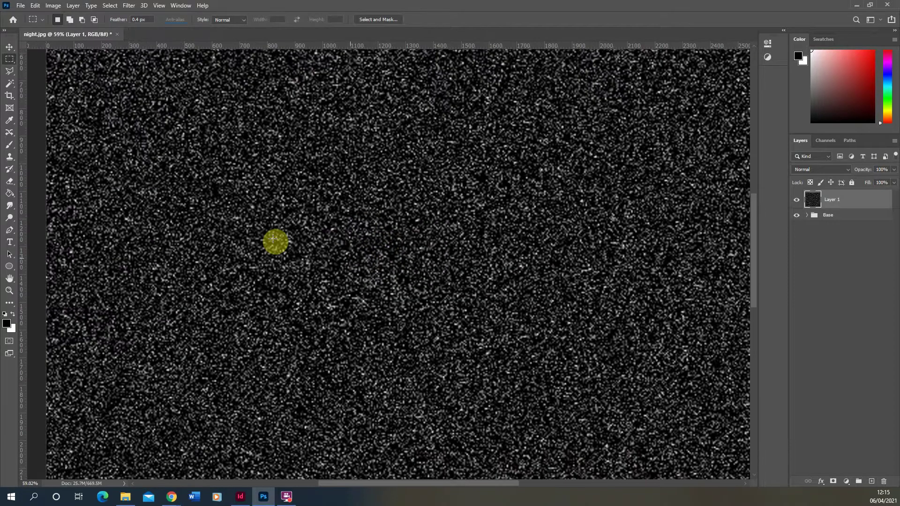
scroll(273, 238, down, 5)
scroll(317, 234, up, 2)
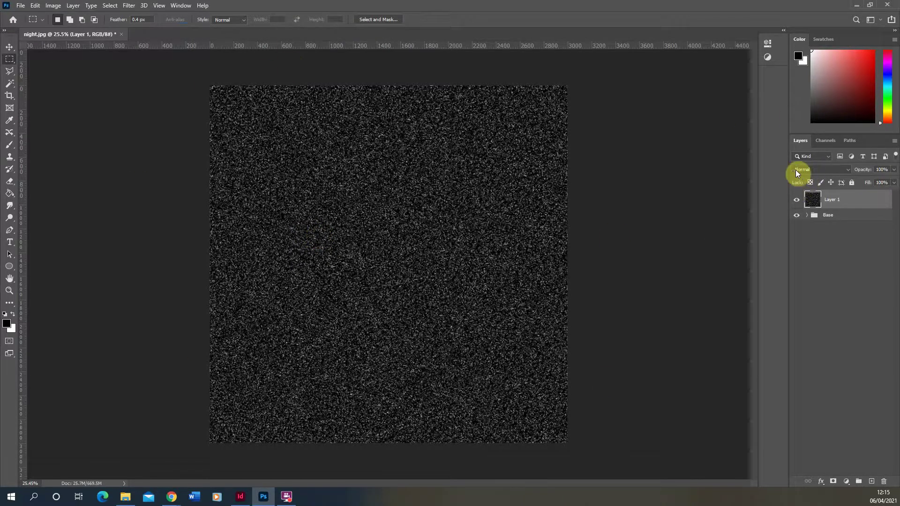
click(812, 169)
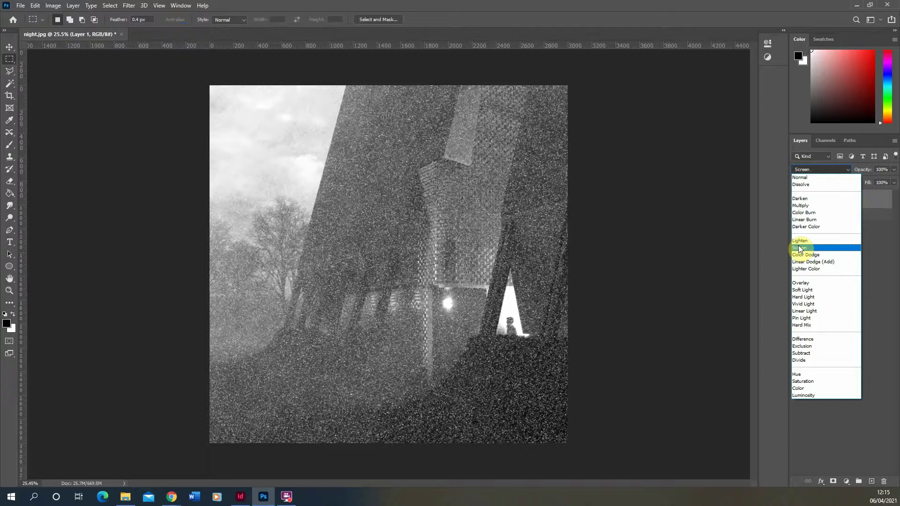
click(801, 248)
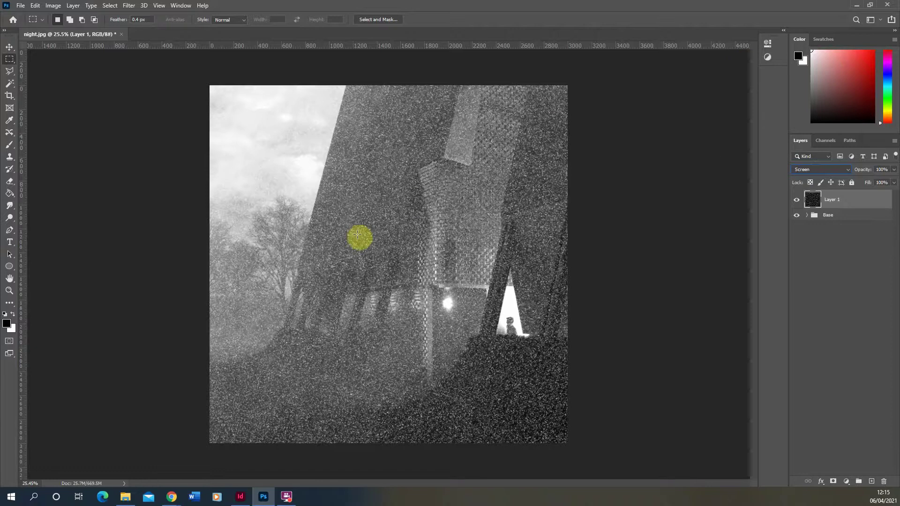
scroll(398, 211, up, 3)
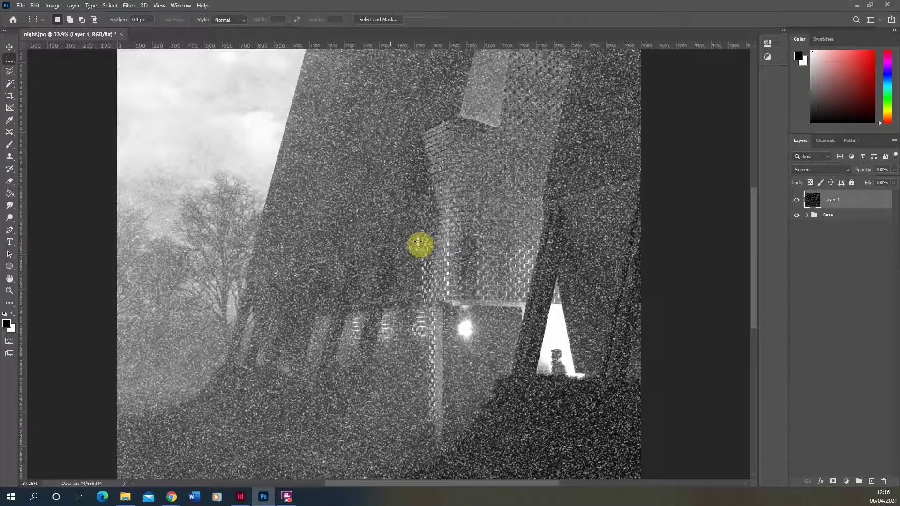
scroll(351, 211, down, 4)
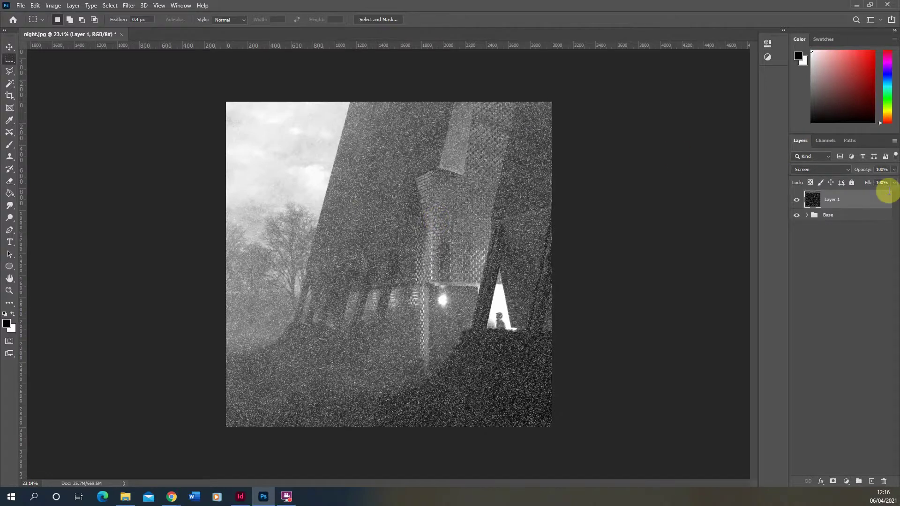
mouse_move(896, 184)
mouse_down()
mouse_move(879, 193)
mouse_move(894, 195)
mouse_up()
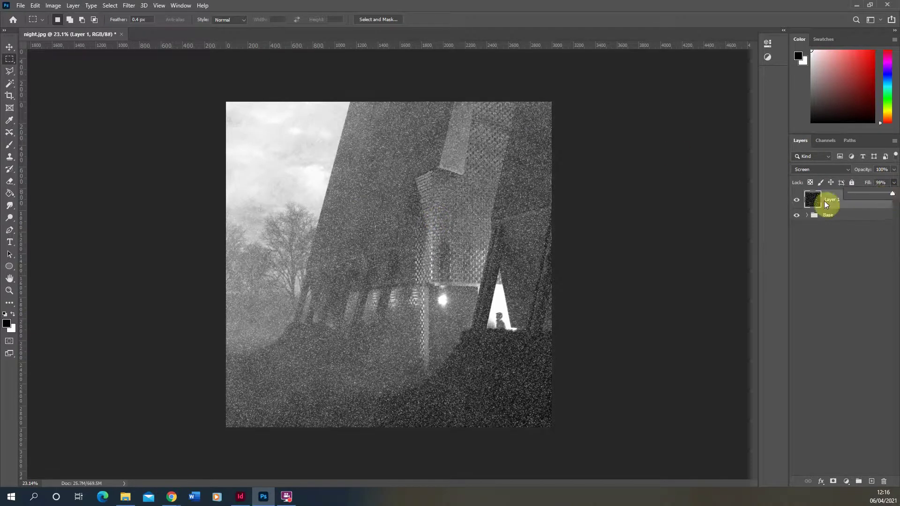
Step: Add a layer mask to Layer 1 and set up a Soft Round brush at 10% opacity
click(834, 481)
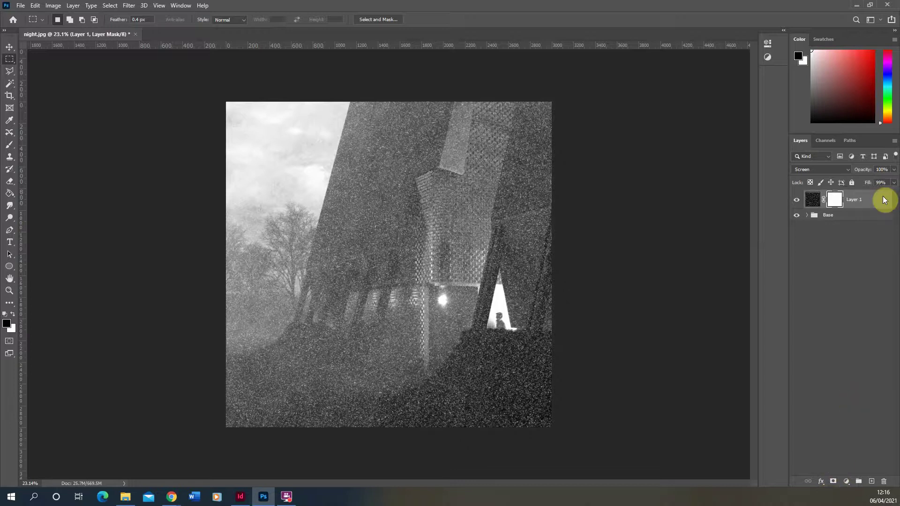
click(842, 200)
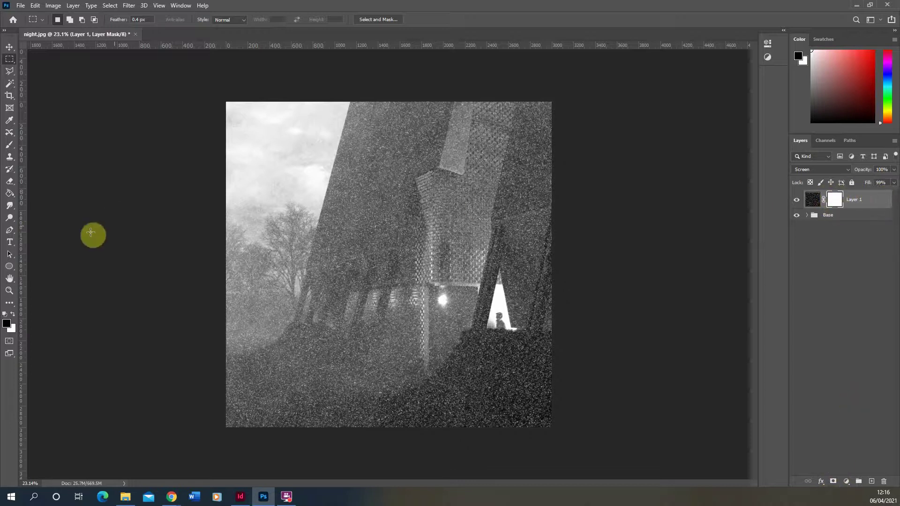
click(9, 145)
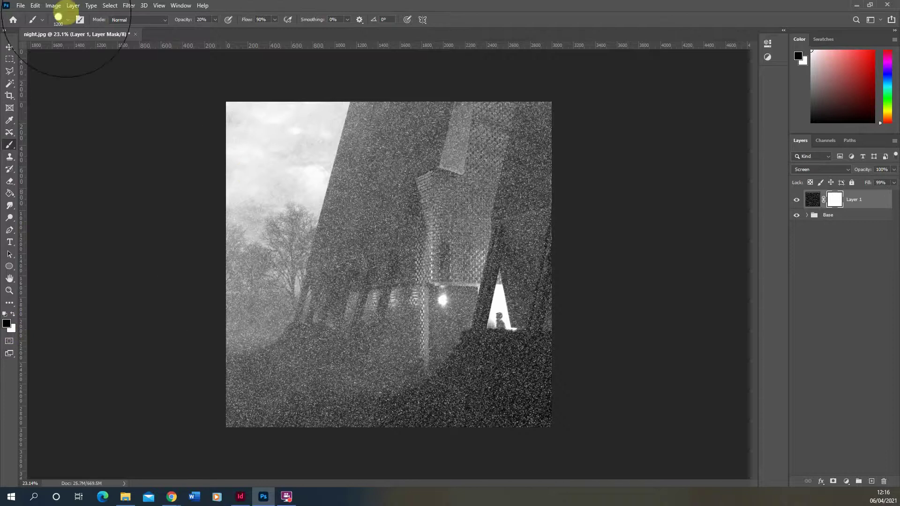
click(68, 20)
click(70, 253)
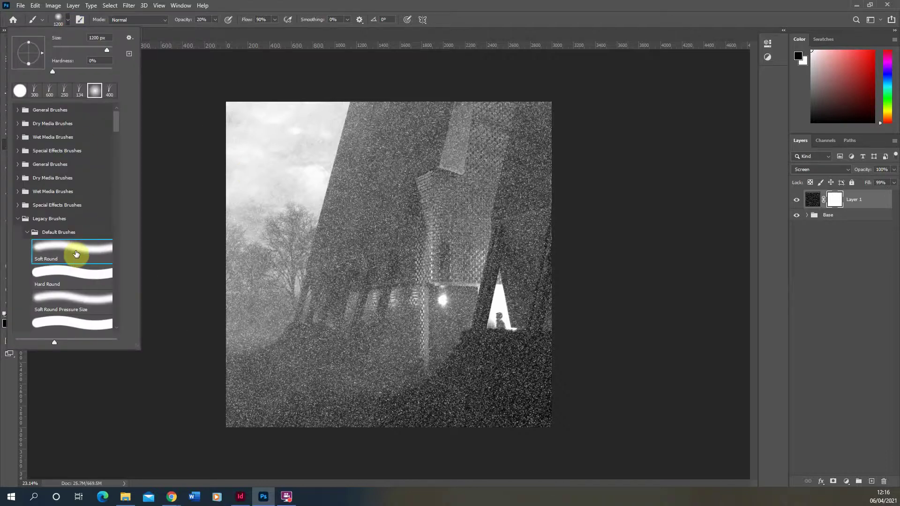
click(225, 5)
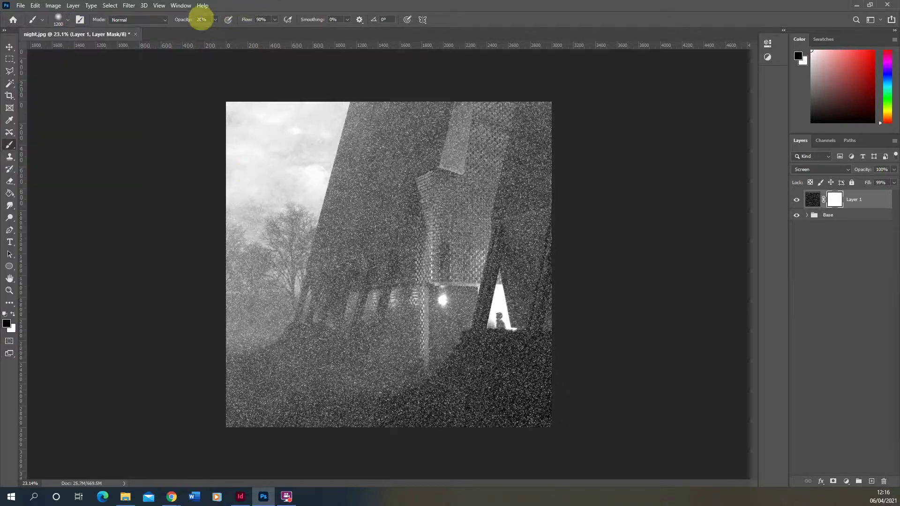
click(199, 20)
text(10)
key(Return)
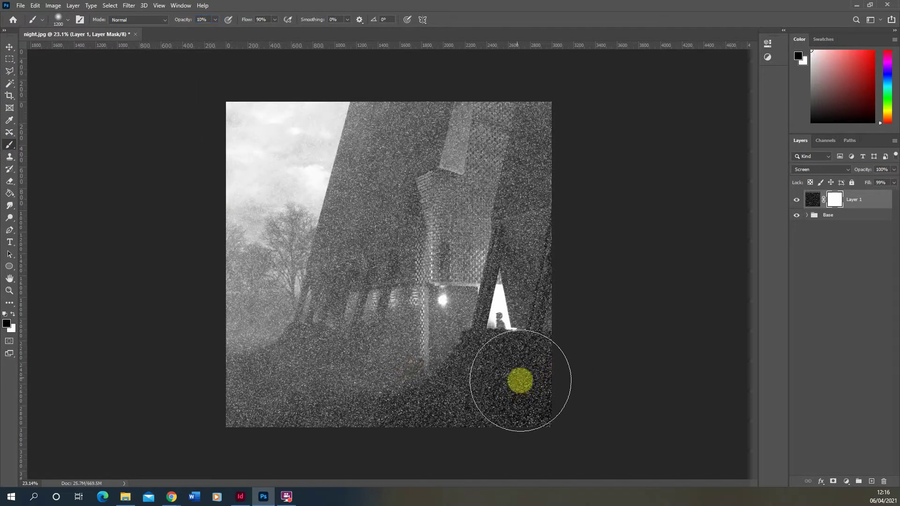
Step: Paint the mask over the lower right, left side and upper right to centre, enlarging the brush to 1600 px
mouse_move(521, 381)
mouse_down()
mouse_move(483, 296)
mouse_move(469, 288)
mouse_move(491, 305)
mouse_move(444, 302)
mouse_up()
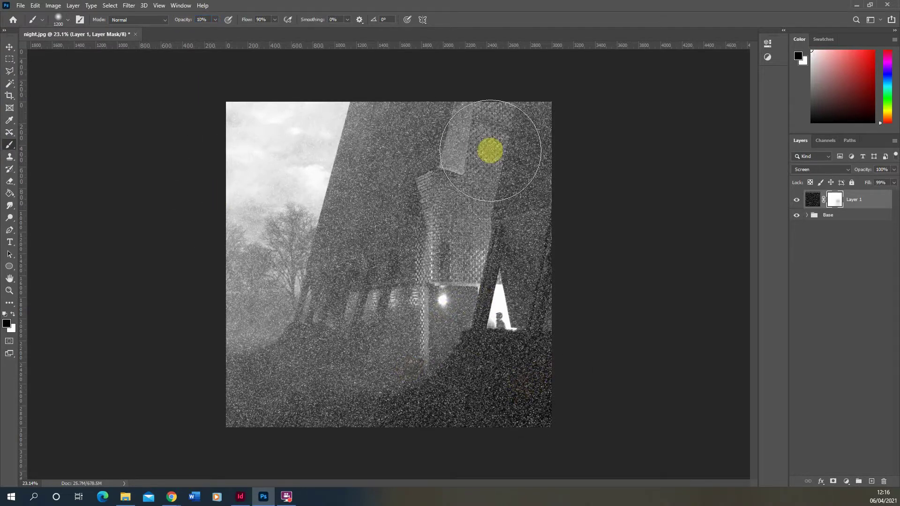
key(bracketright)
key(bracketright)
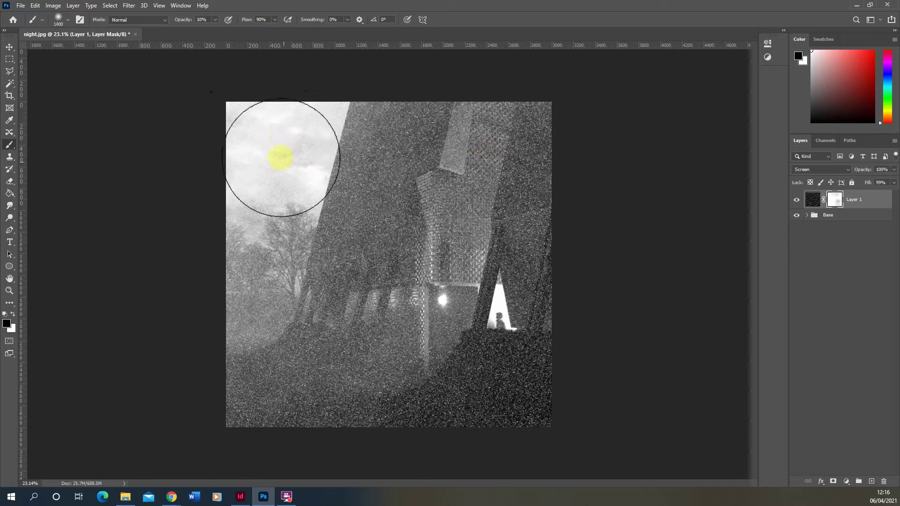
key(bracketright)
drag(257, 130, 253, 295)
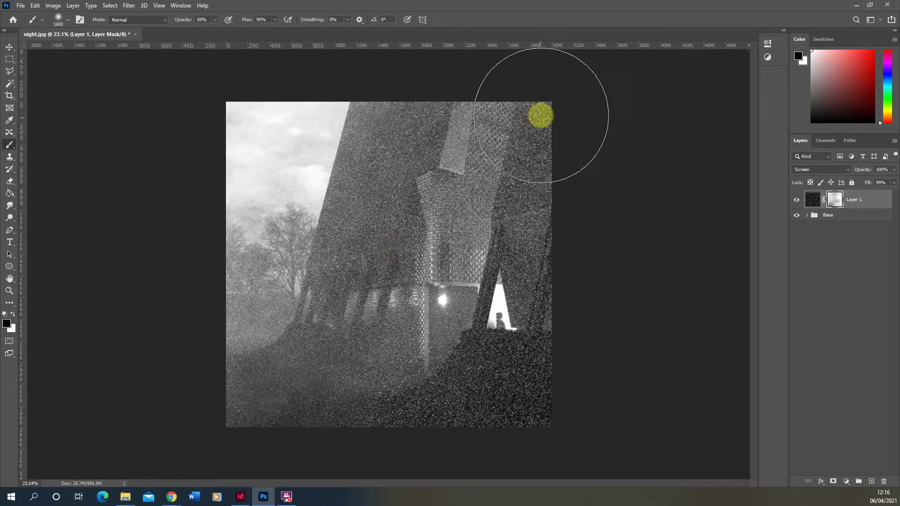
mouse_move(637, 103)
mouse_down()
mouse_move(576, 167)
mouse_move(490, 305)
mouse_move(393, 389)
mouse_up()
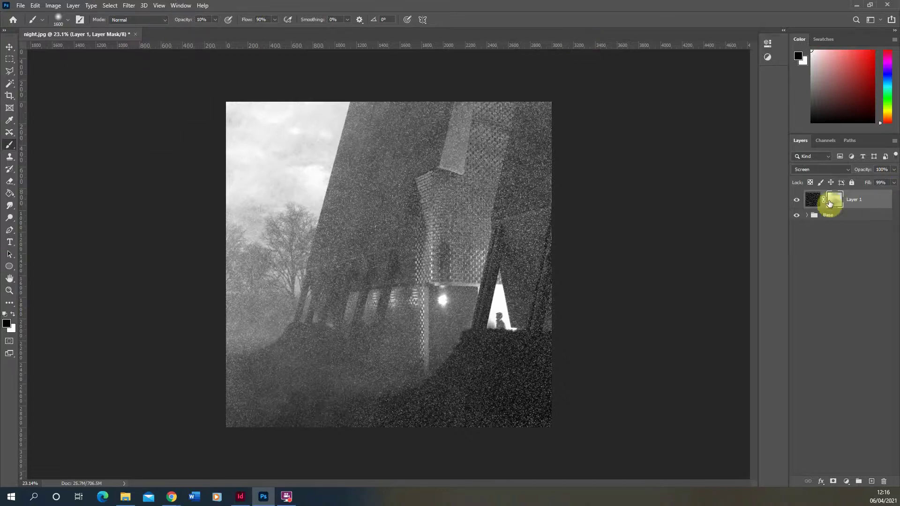
Step: Duplicate Layer 1 with Ctrl+J, then hide the original and rename it Snow
click(813, 200)
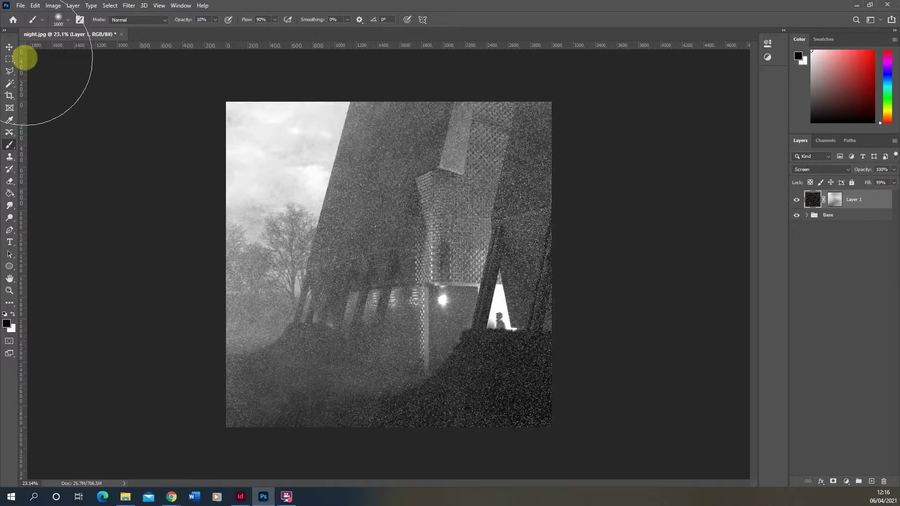
click(10, 47)
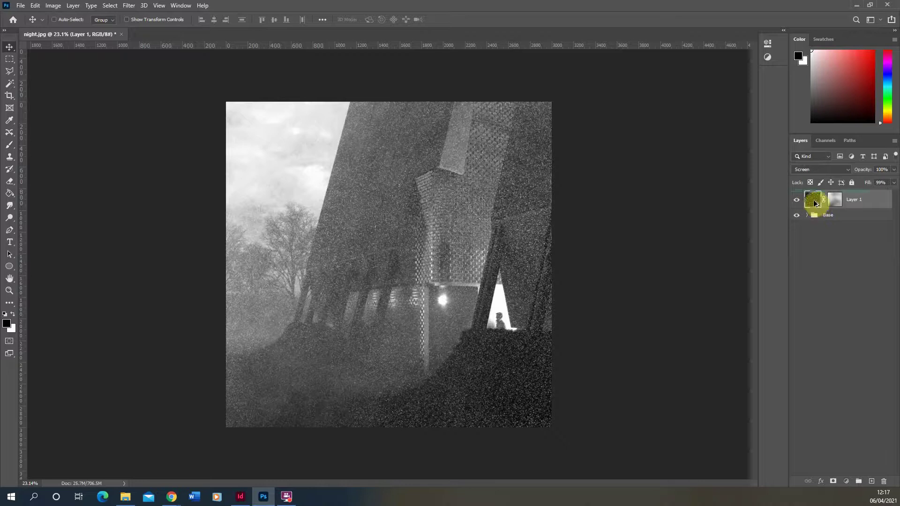
key(ctrl+j)
click(797, 219)
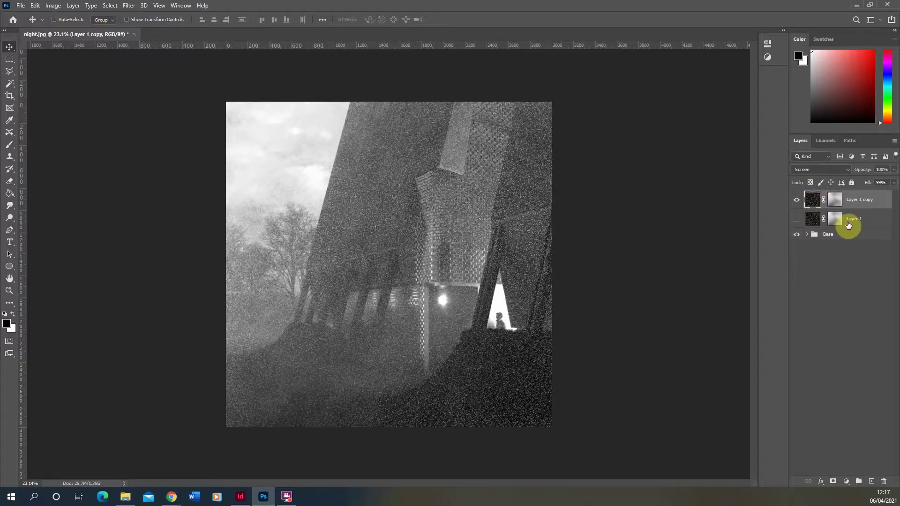
double_click(854, 219)
text(Snow)
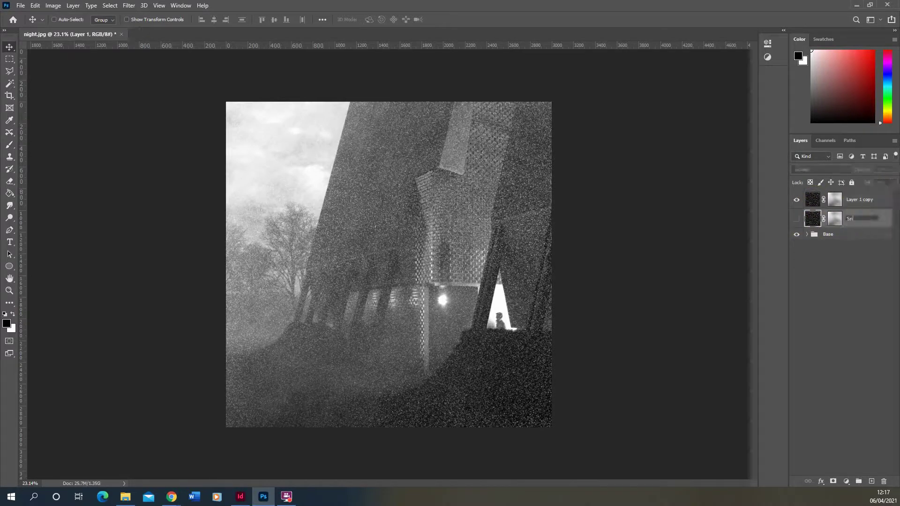
click(859, 205)
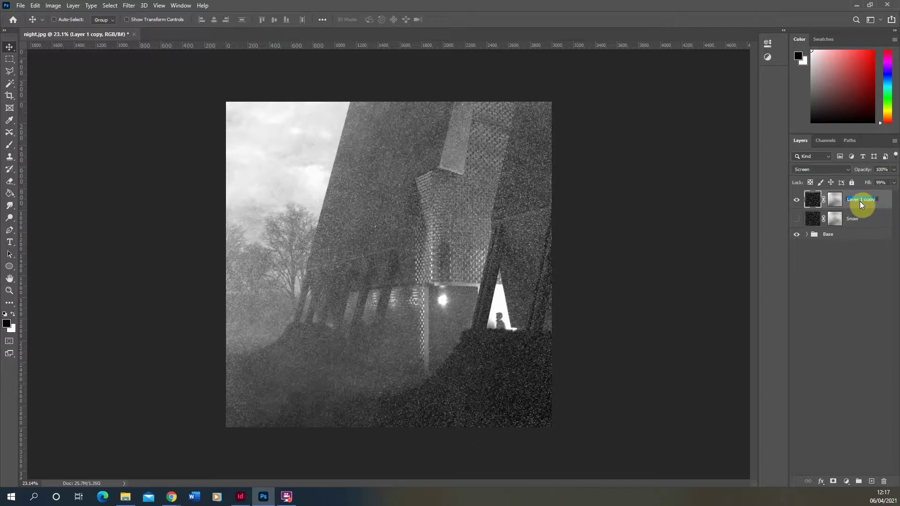
Step: Rename the copy Rain and delete its layer mask without applying it
double_click(860, 201)
text(Ra)
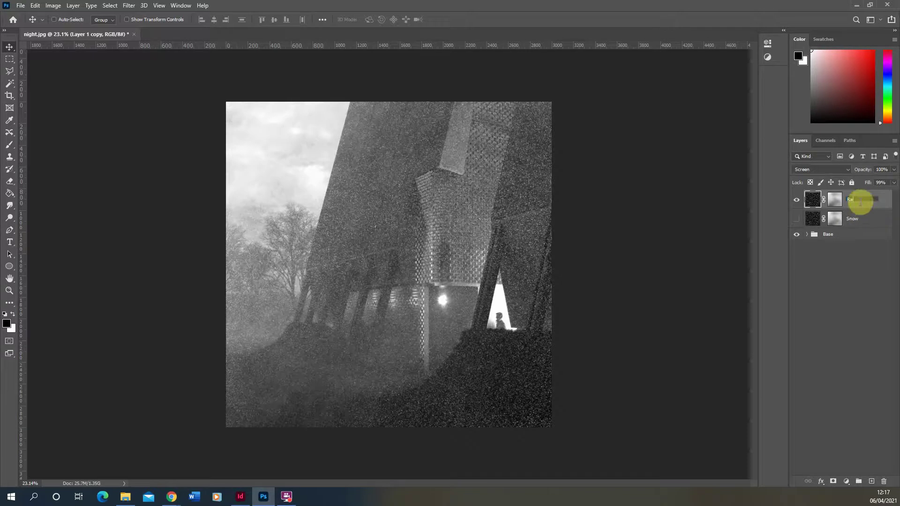
text(in)
click(836, 199)
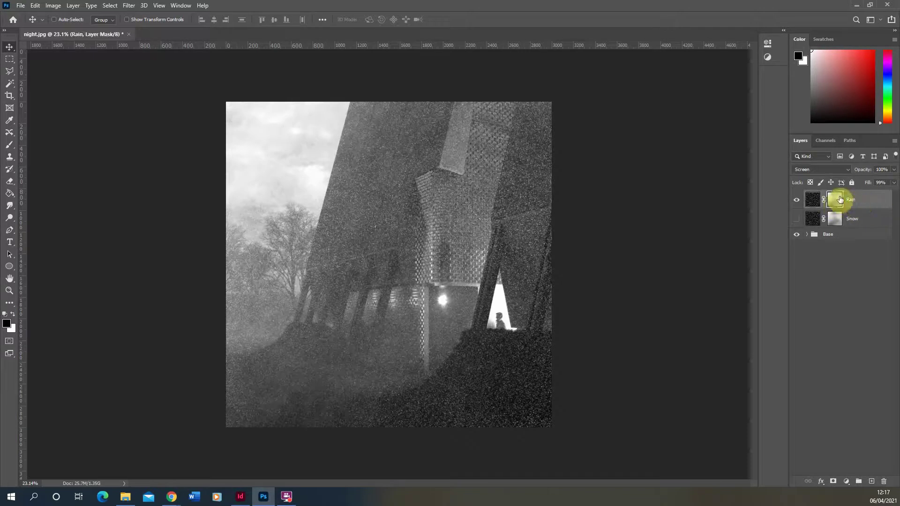
click(885, 483)
click(487, 185)
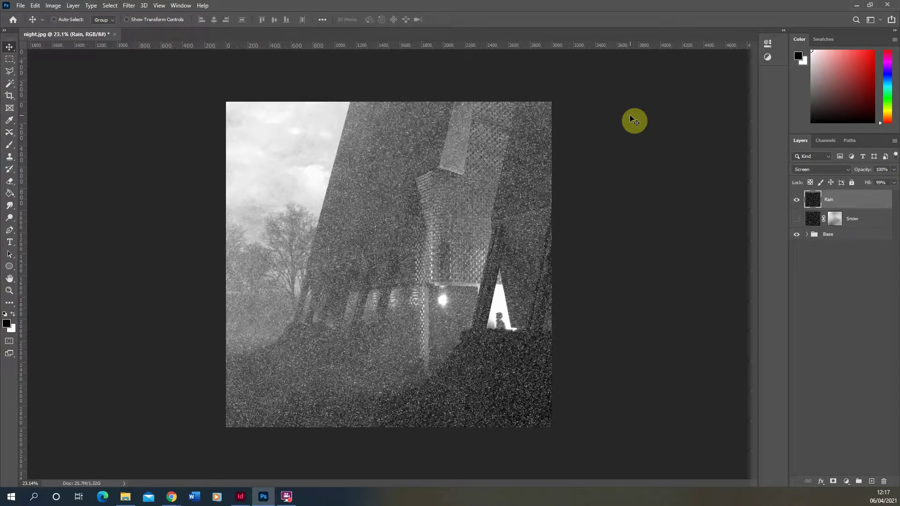
Step: Open Motion Blur and set the angle to -90°
click(127, 6)
mouse_move(140, 114)
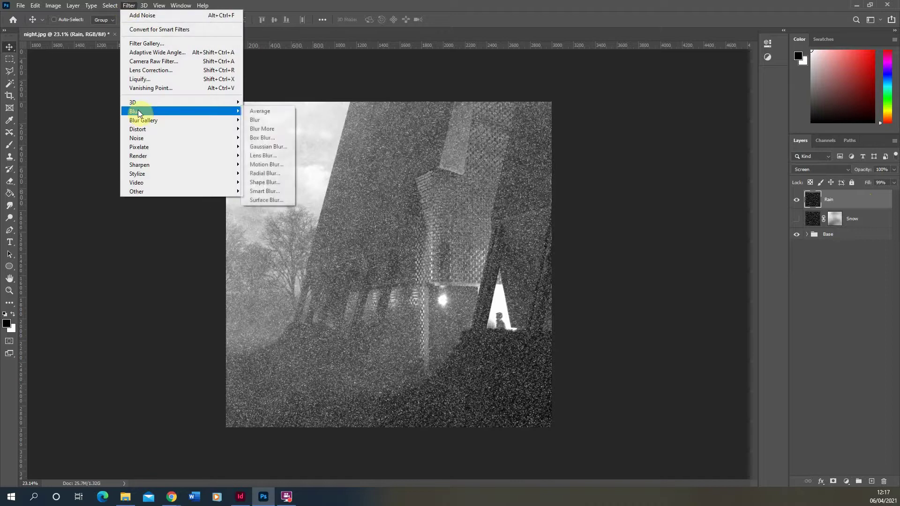
click(268, 165)
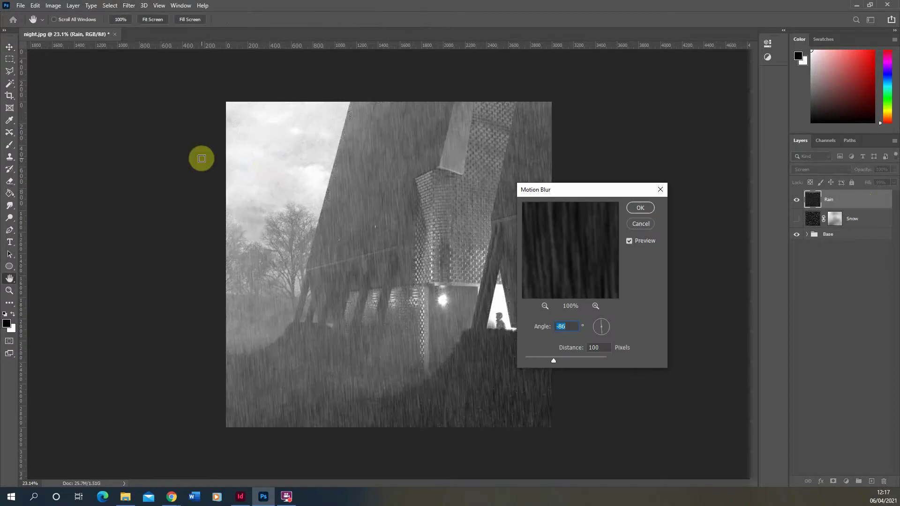
click(601, 331)
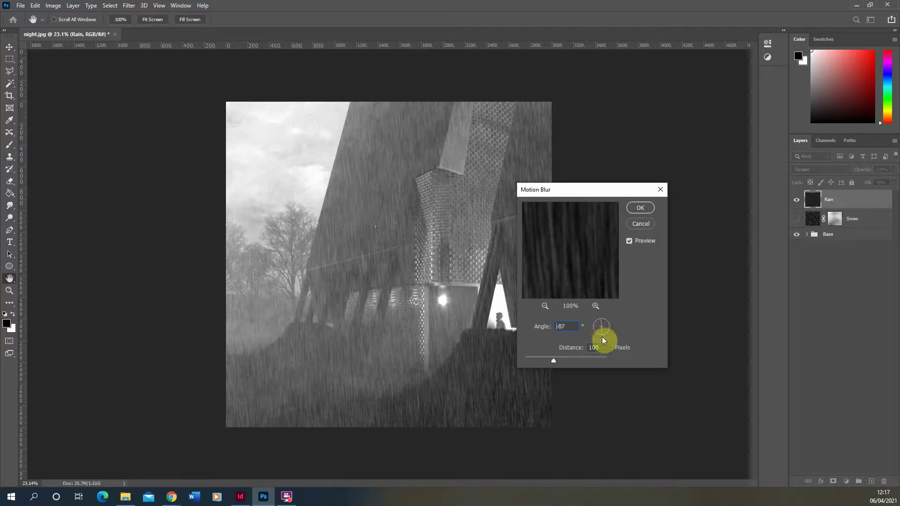
click(602, 336)
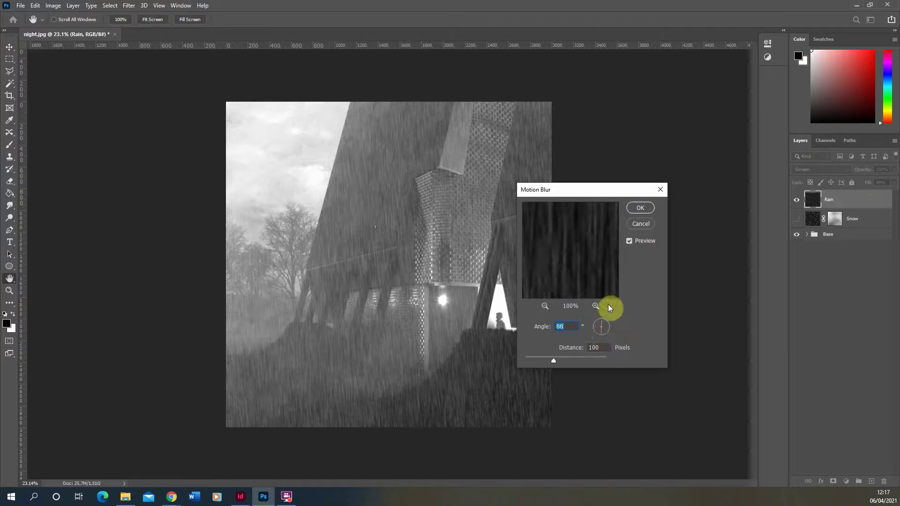
click(601, 334)
click(602, 337)
Step: Set the blur distance to 150 pixels and apply the Motion Blur to Rain
double_click(593, 348)
text(50)
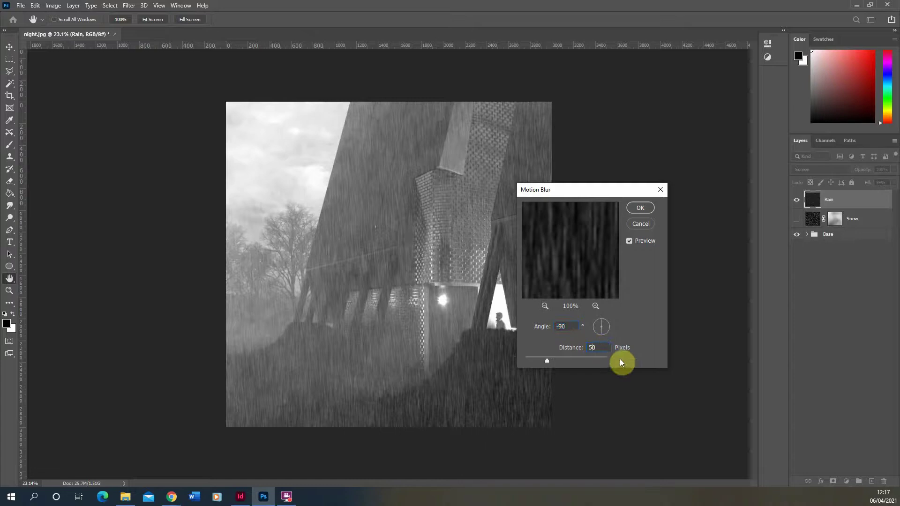
click(604, 347)
text(200)
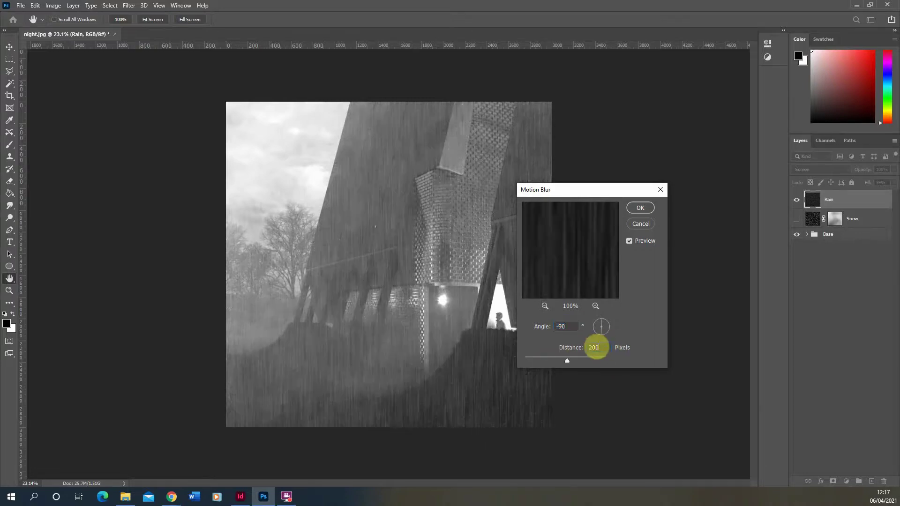
double_click(600, 347)
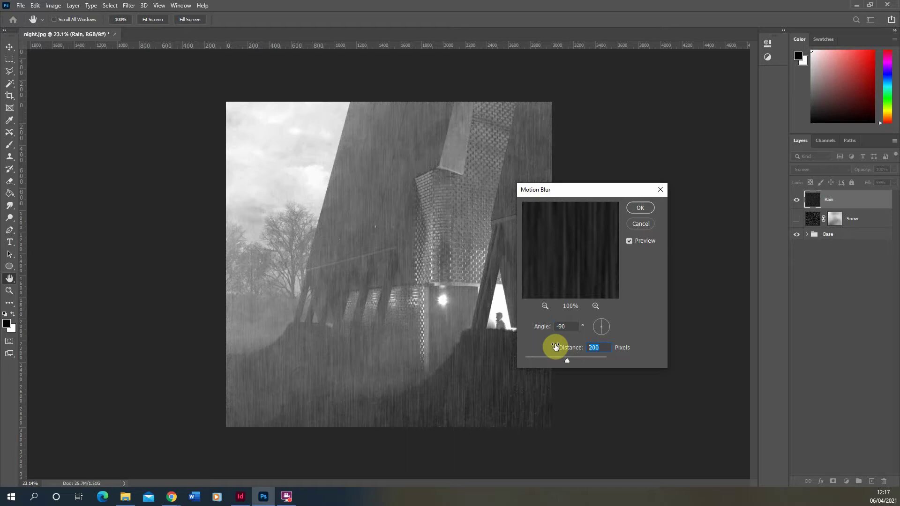
text(150)
click(641, 209)
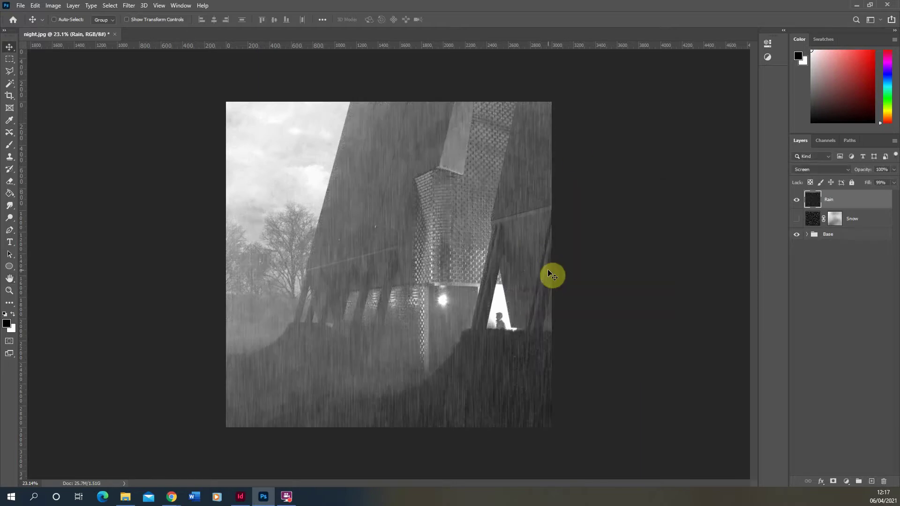
scroll(372, 187, up, 4)
scroll(362, 247, down, 3)
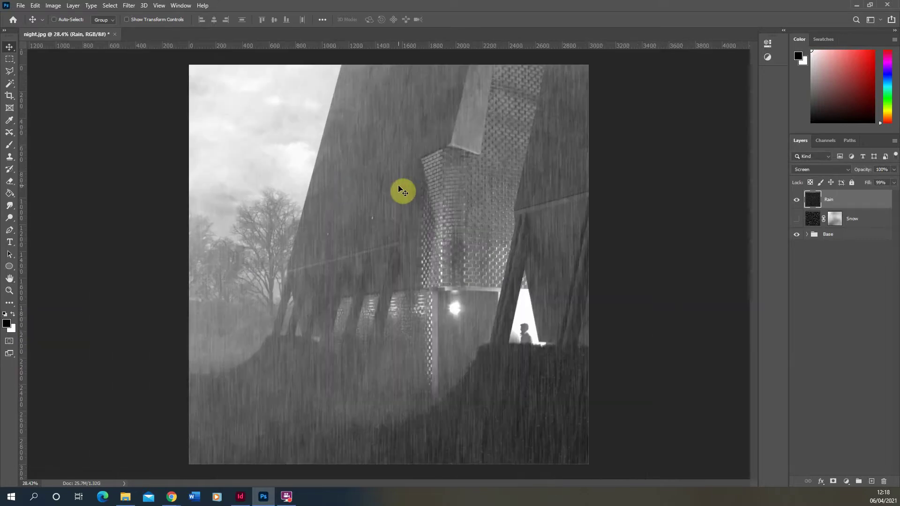
scroll(372, 221, down, 1)
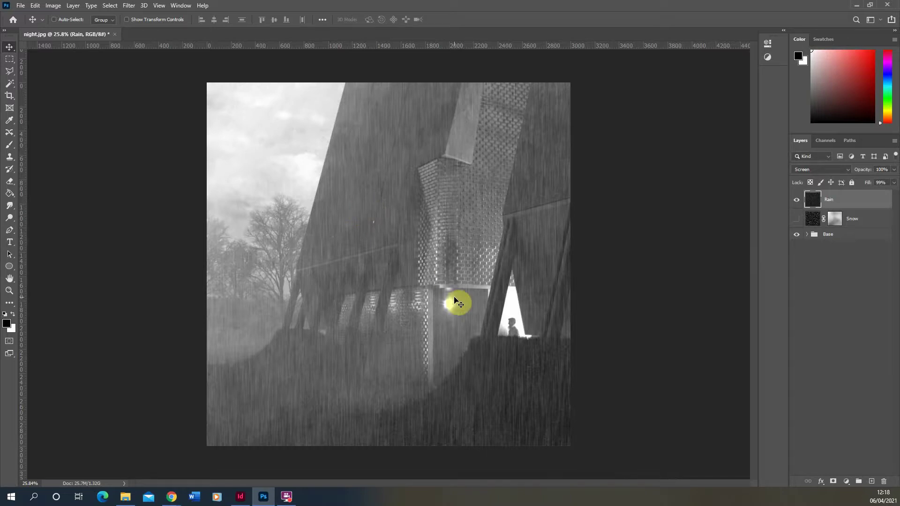
click(796, 202)
click(796, 201)
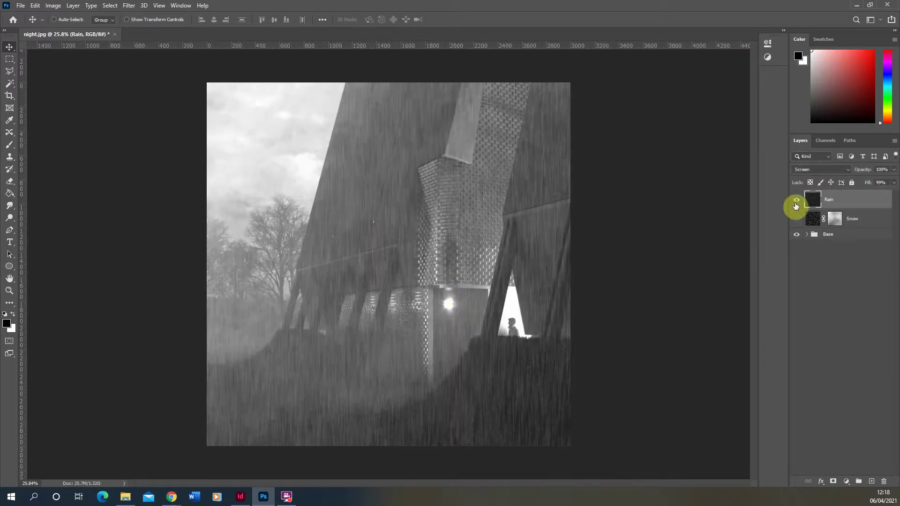
click(796, 201)
click(796, 201)
Step: Add a Levels 2 adjustment layer above Rain and try its black input slider
click(847, 482)
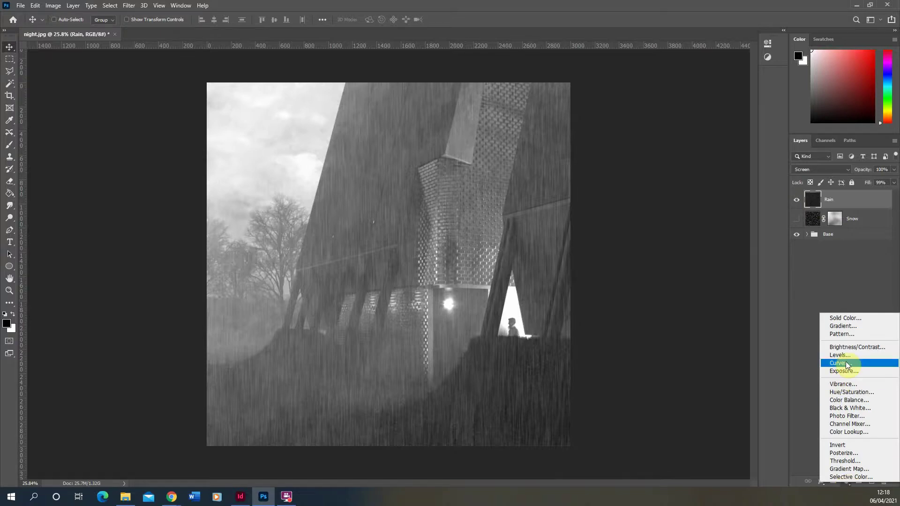
click(847, 484)
click(847, 483)
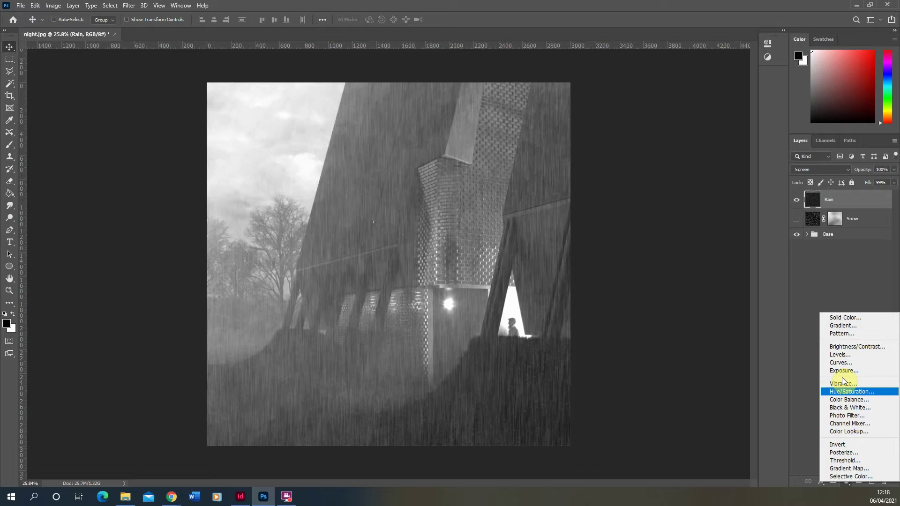
click(847, 356)
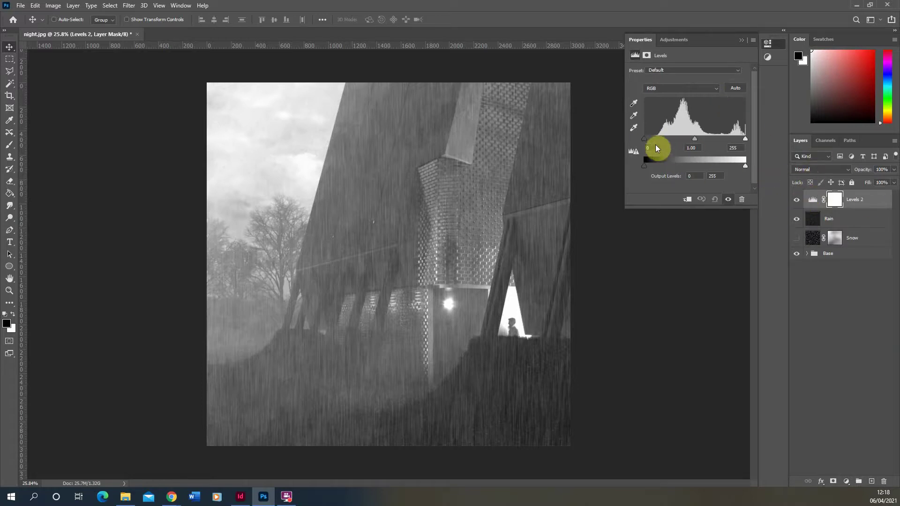
mouse_move(643, 138)
mouse_down()
mouse_move(664, 138)
mouse_move(637, 137)
mouse_up()
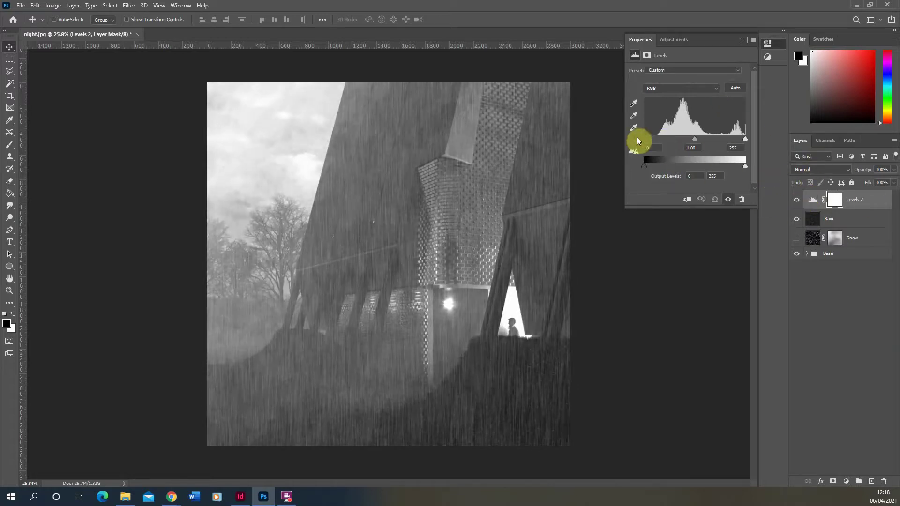
Step: Clip Levels 2 to Rain and set its input levels to 24 black and 178 white
alt+click(815, 205)
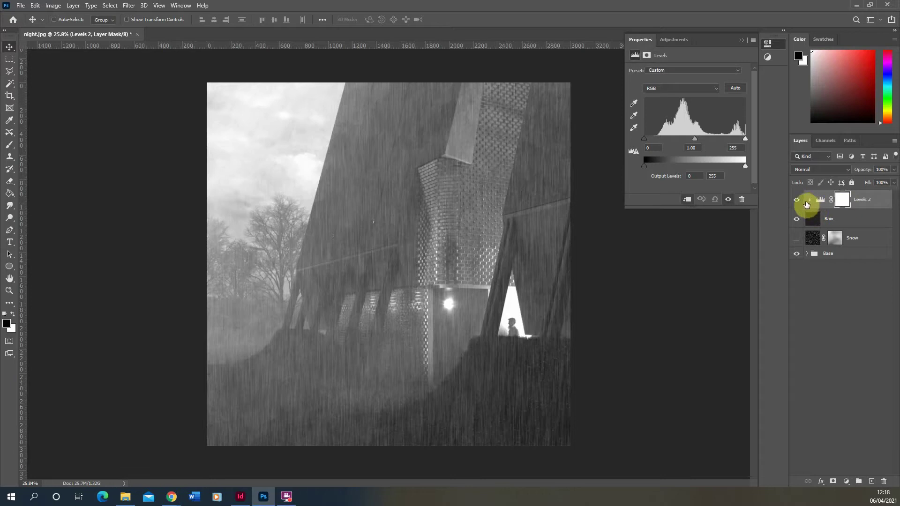
click(821, 201)
drag(645, 139, 650, 139)
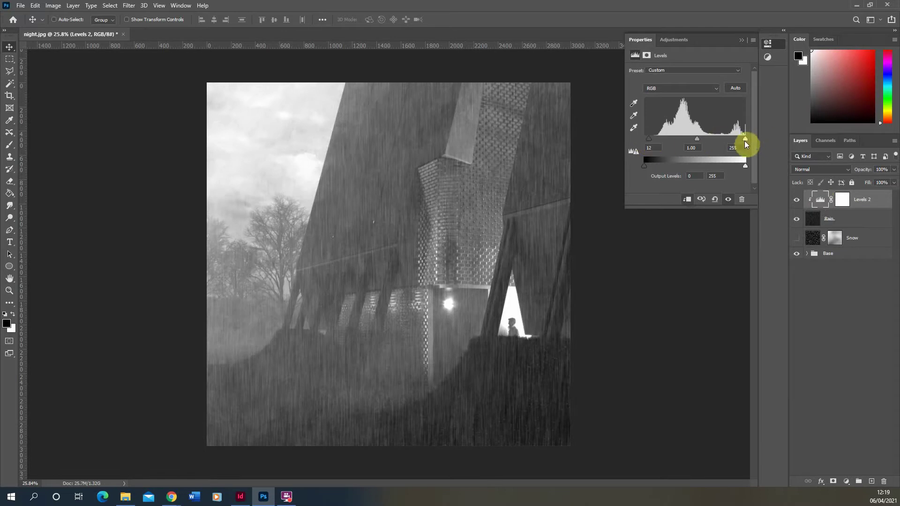
drag(746, 140, 737, 140)
drag(653, 139, 655, 139)
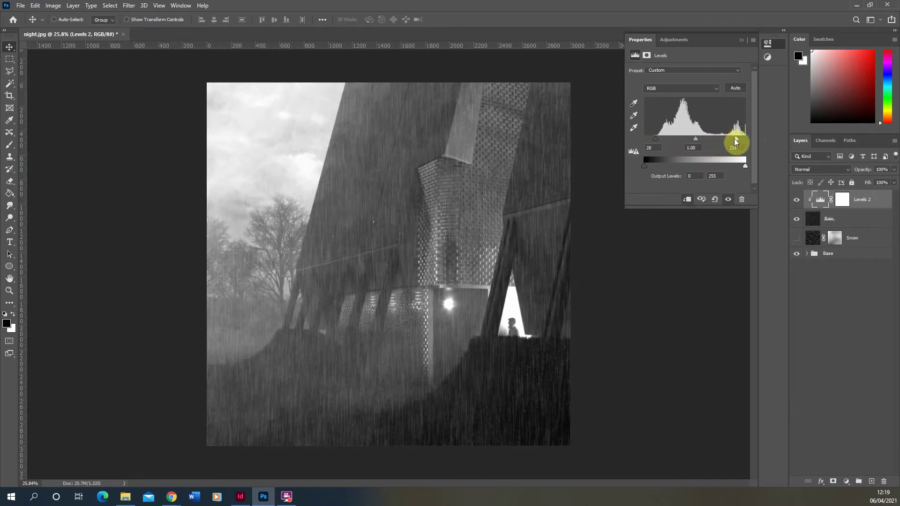
drag(736, 140, 715, 144)
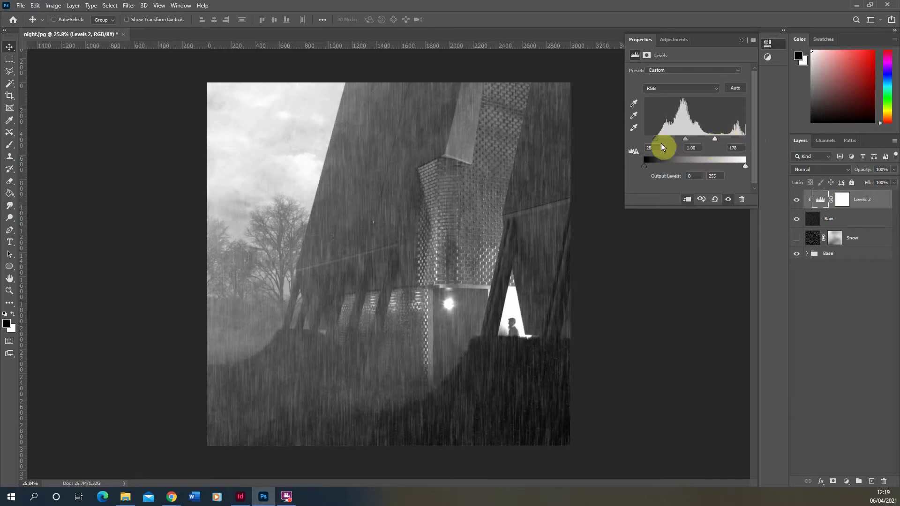
drag(657, 139, 657, 142)
Step: Toggle Rain and Levels 2 visibility to compare the effect, then close Properties
click(796, 219)
click(796, 219)
click(796, 219)
click(796, 219)
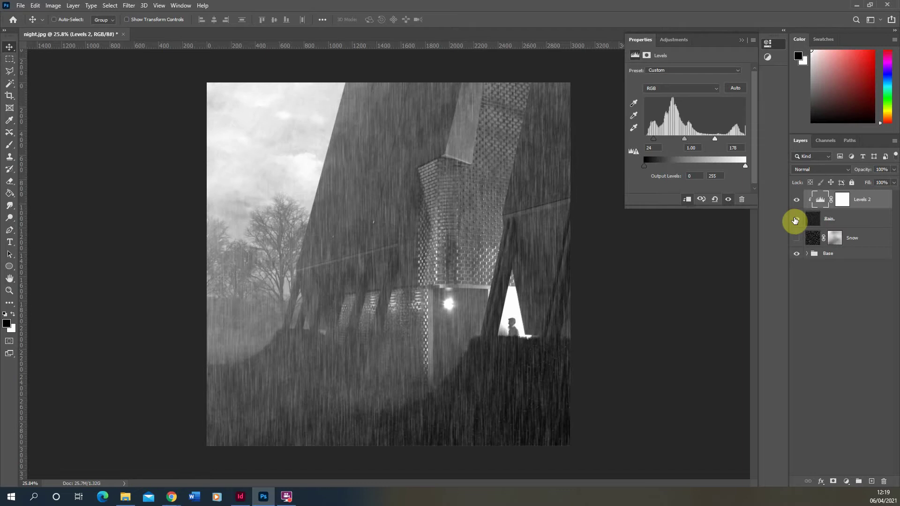
click(797, 200)
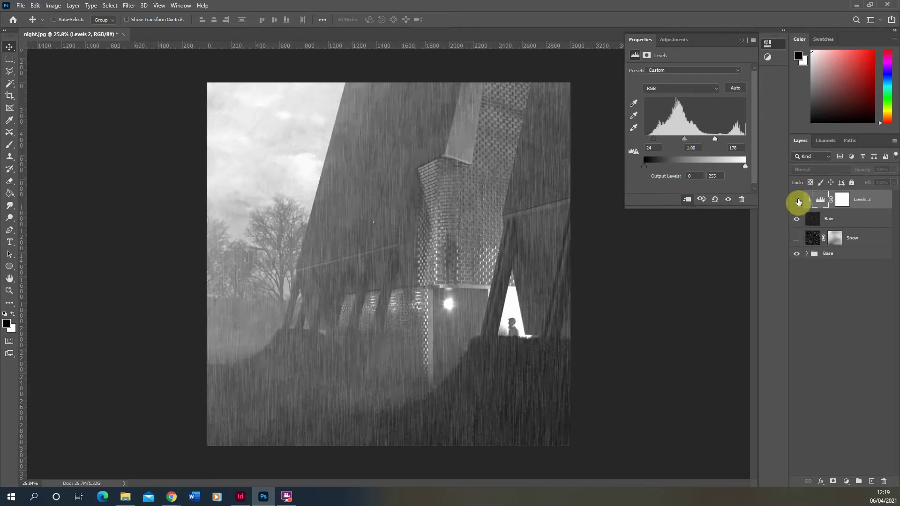
click(798, 201)
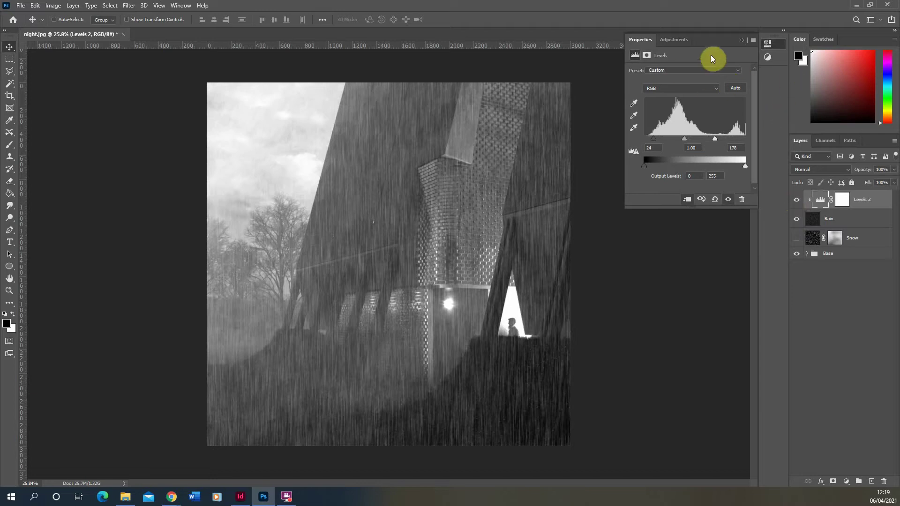
click(742, 37)
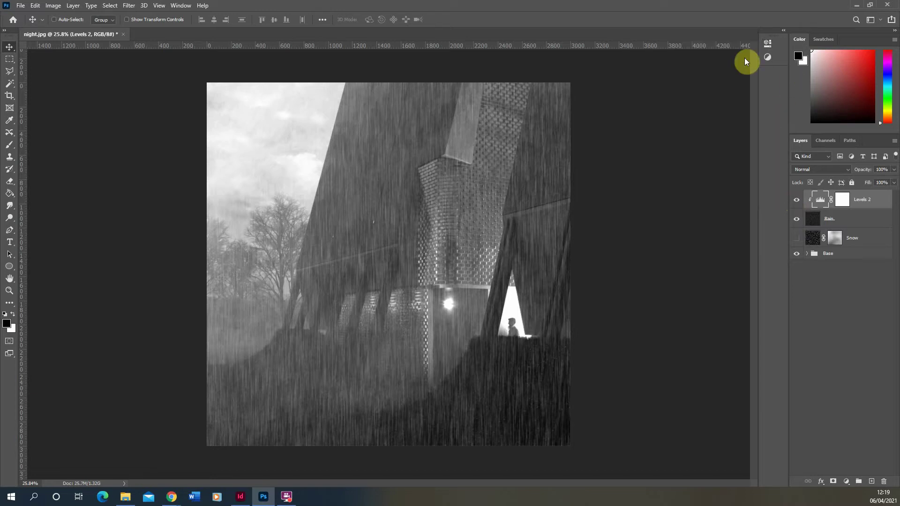
Step: On the Rain layer mask, paint a soft black stroke at 10% opacity, brush size 700, to thin the rain
click(829, 224)
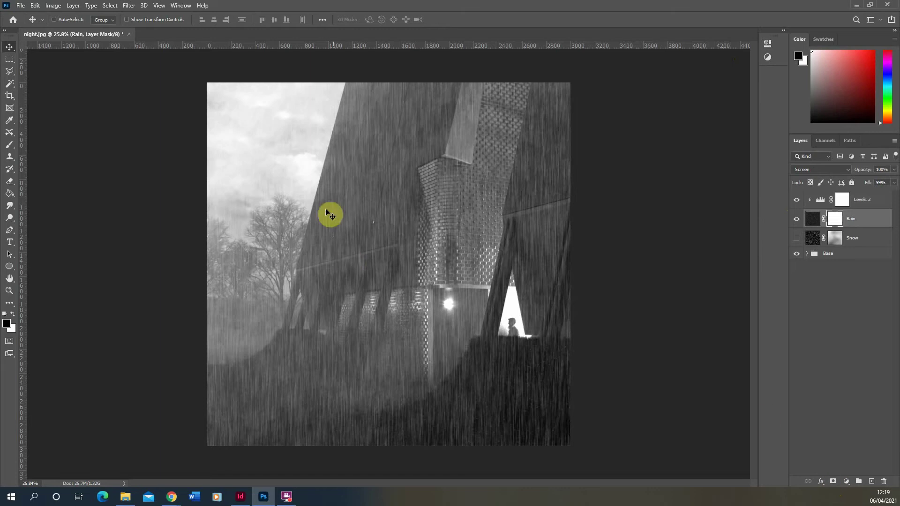
click(10, 181)
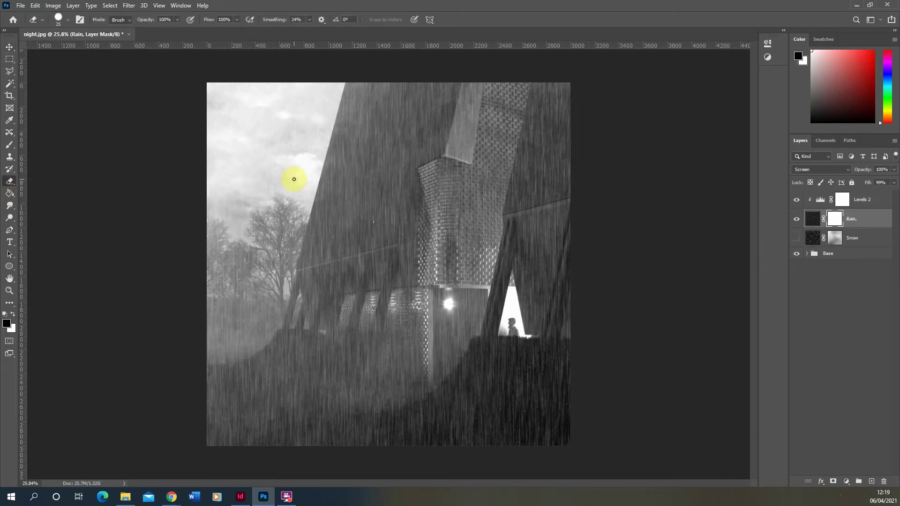
key(bracketright)
click(10, 150)
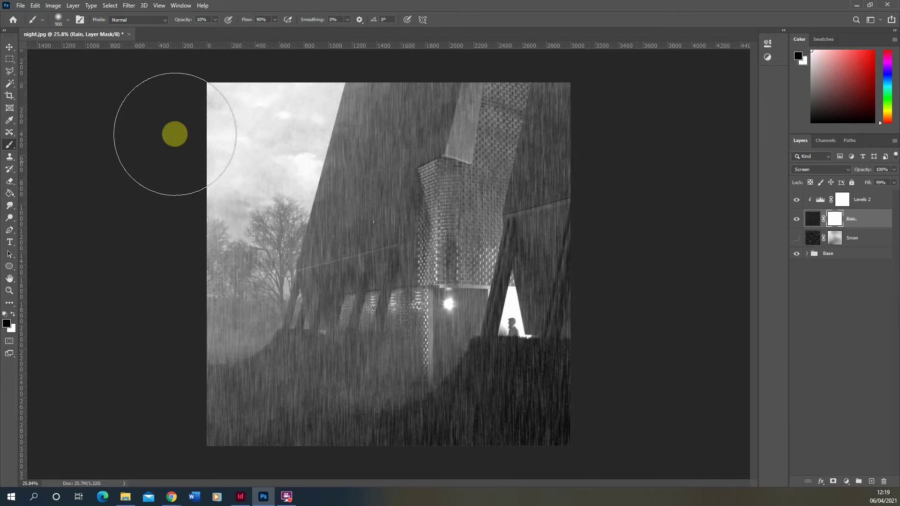
key(bracketleft)
key(bracketleft)
key(bracketleft)
key(bracketleft)
key(bracketleft)
key(bracketleft)
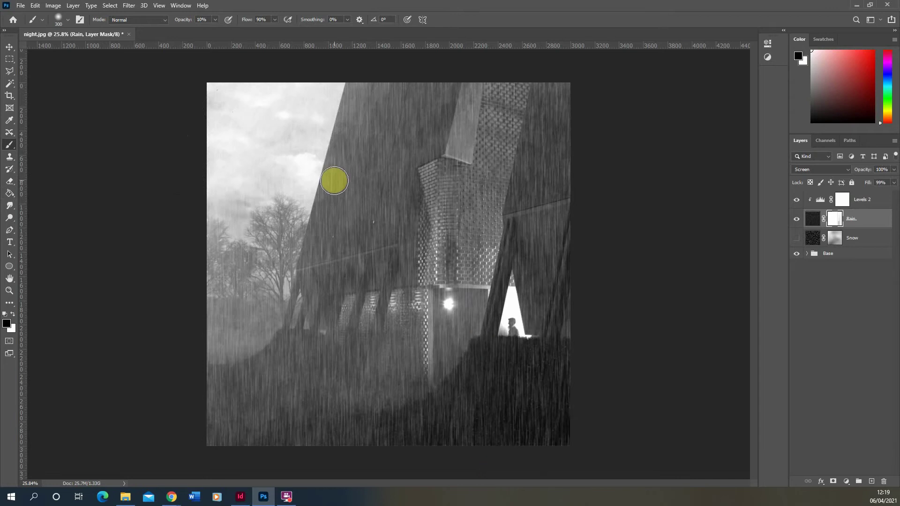
key(bracketright)
key(bracketright)
key(bracketright)
key(bracketright)
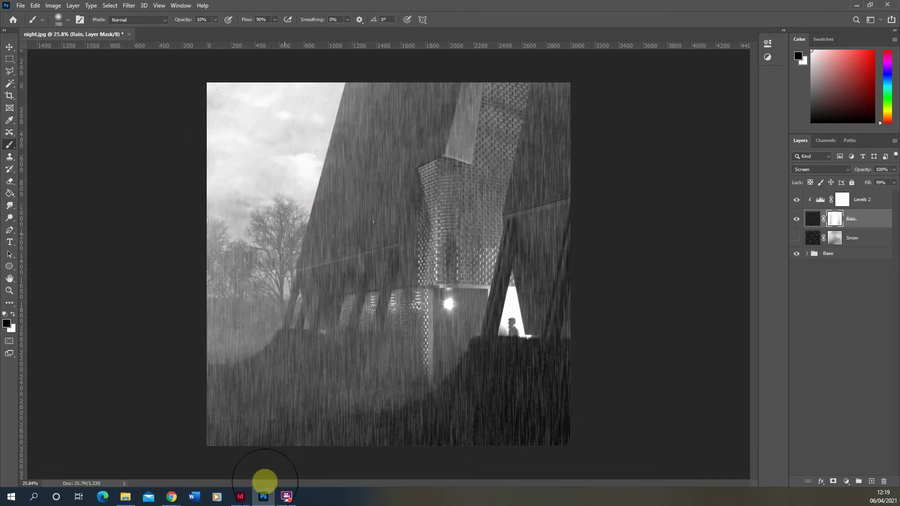
drag(365, 35, 462, 35)
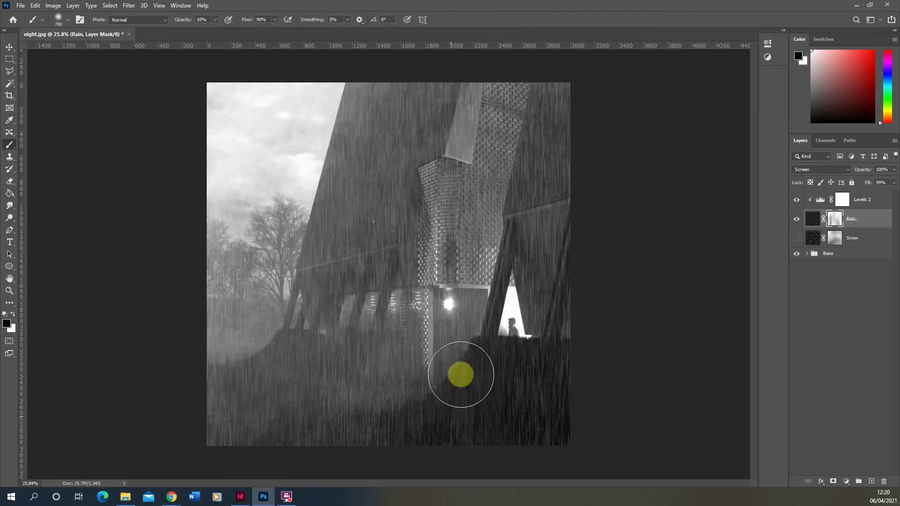
scroll(262, 199, down, 3)
scroll(256, 199, up, 2)
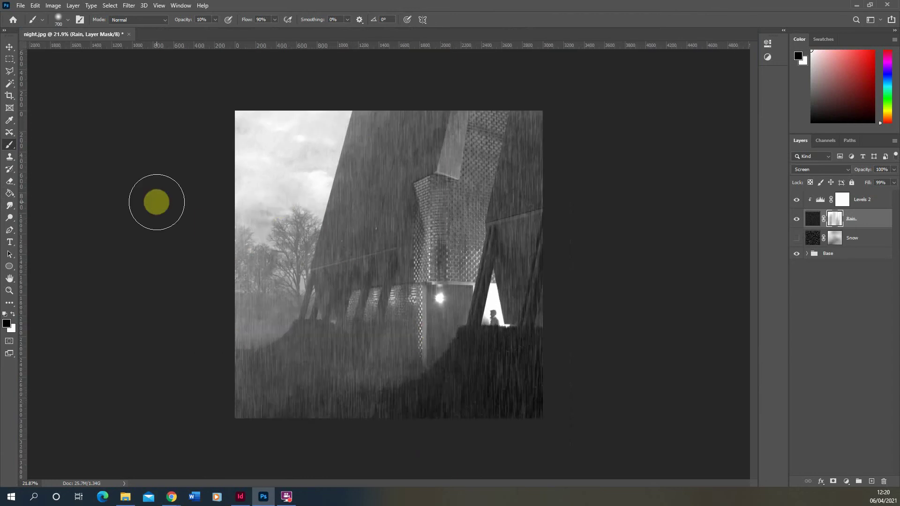